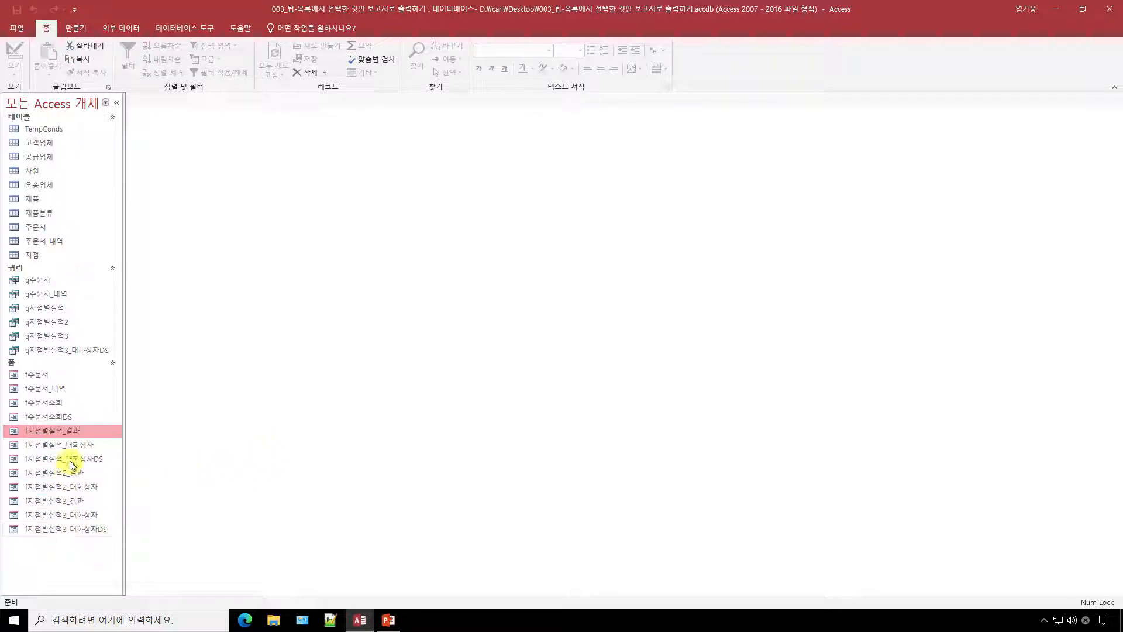
{"action": "left_click", "coordinate": [71, 459], "text": "shift"}
{"action": "left_click", "coordinate": [65, 473]}
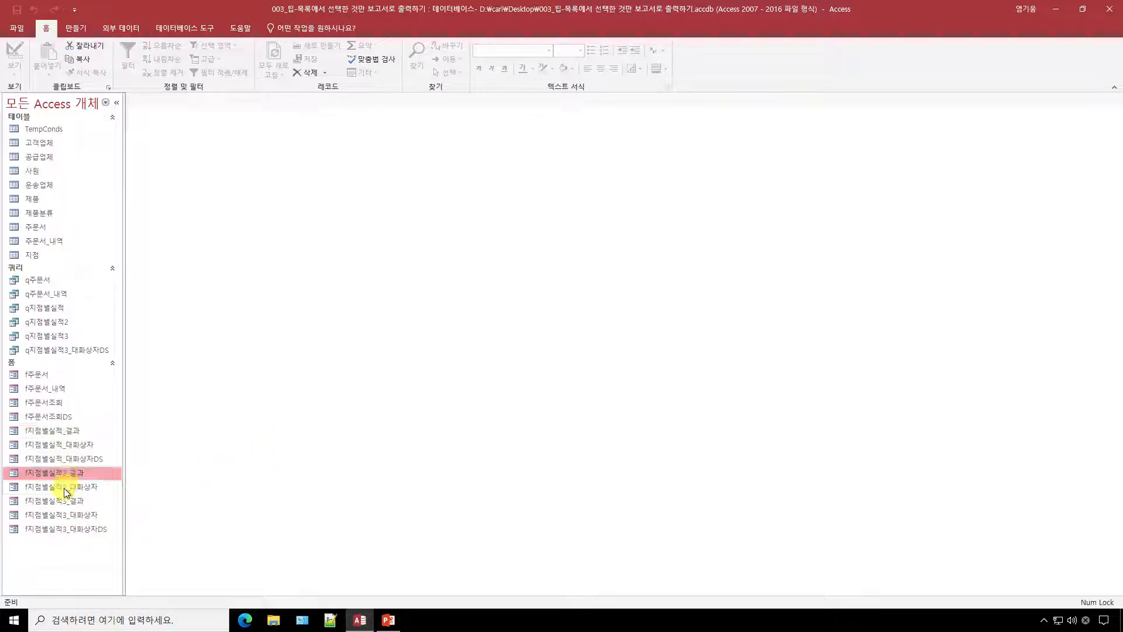
{"action": "left_click", "coordinate": [64, 487], "text": "shift"}
{"action": "left_click", "coordinate": [73, 502]}
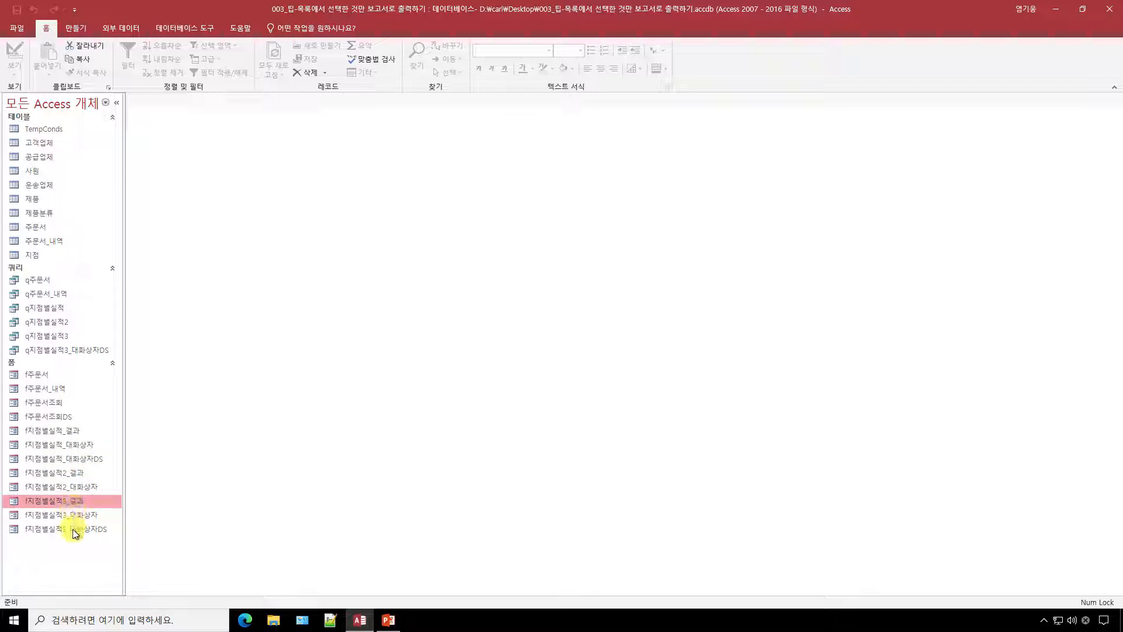
{"action": "left_click", "coordinate": [73, 528], "text": "shift"}
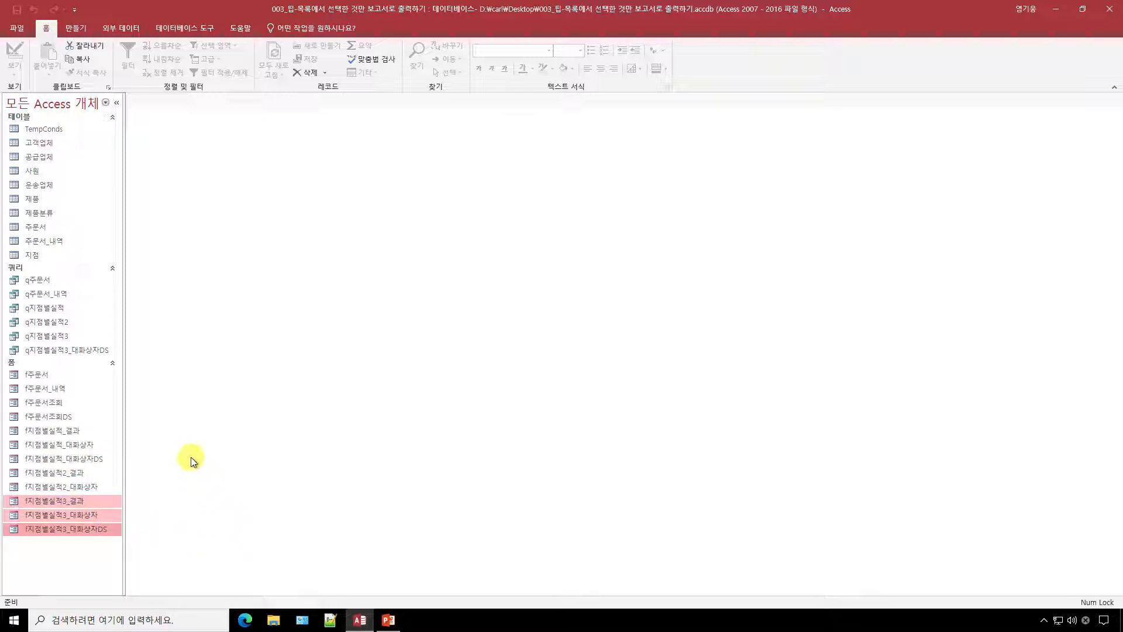
Open the f지점별실적_대화상자 form and enlarge its window until the whole branch list fits
{"action": "left_click", "coordinate": [51, 446]}
{"action": "double_click", "coordinate": [51, 449]}
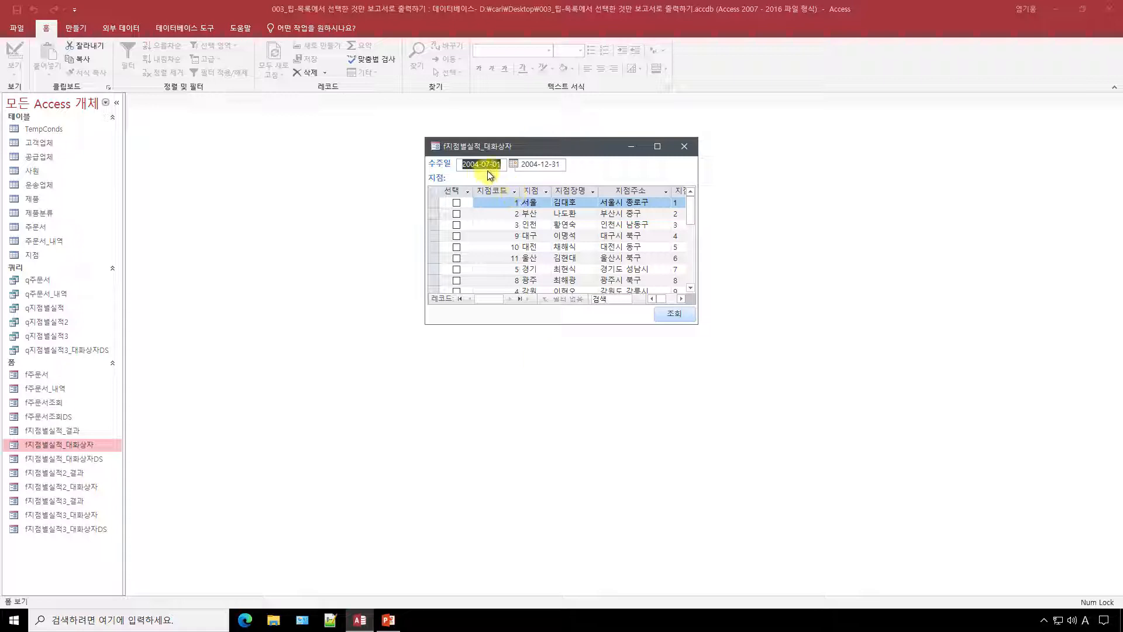
{"action": "left_click", "coordinate": [557, 169]}
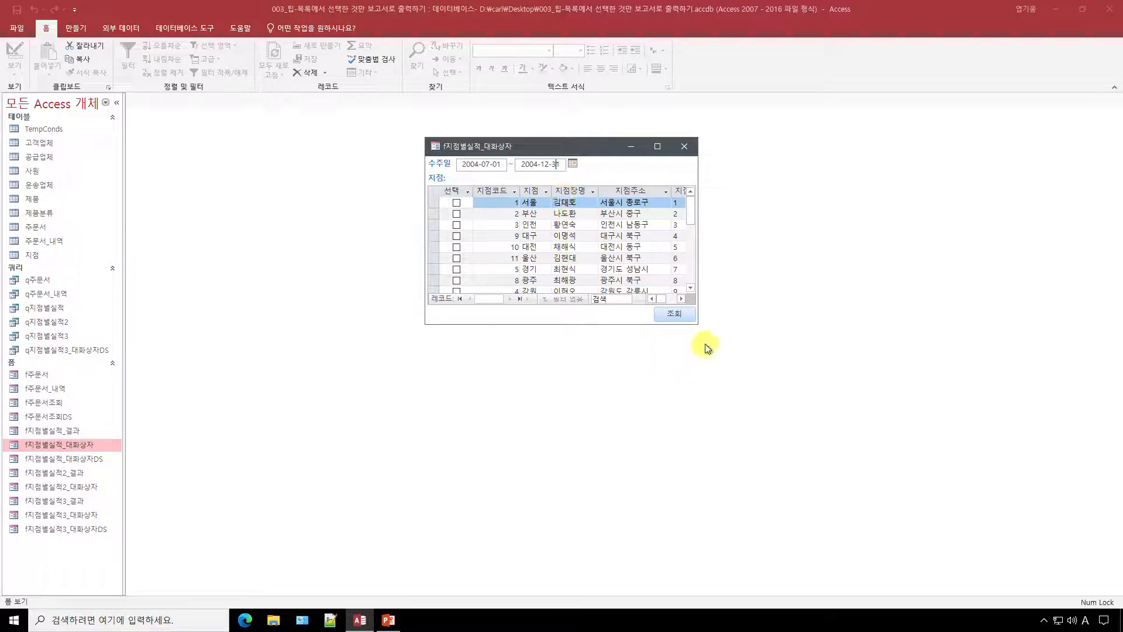
{"action": "left_click_drag", "start_coordinate": [699, 327], "coordinate": [749, 461]}
{"action": "left_click_drag", "start_coordinate": [647, 403], "coordinate": [645, 405]}
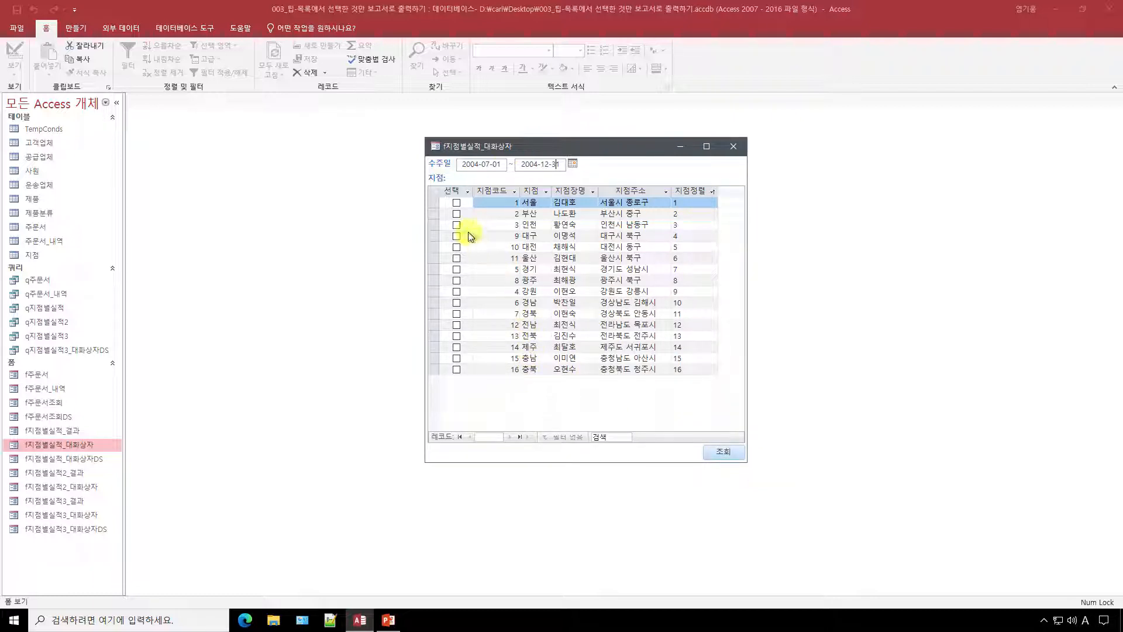
Mark 서울, 인천 and 대전 as selected in the branch list and run the query for their results
{"action": "left_click", "coordinate": [457, 203]}
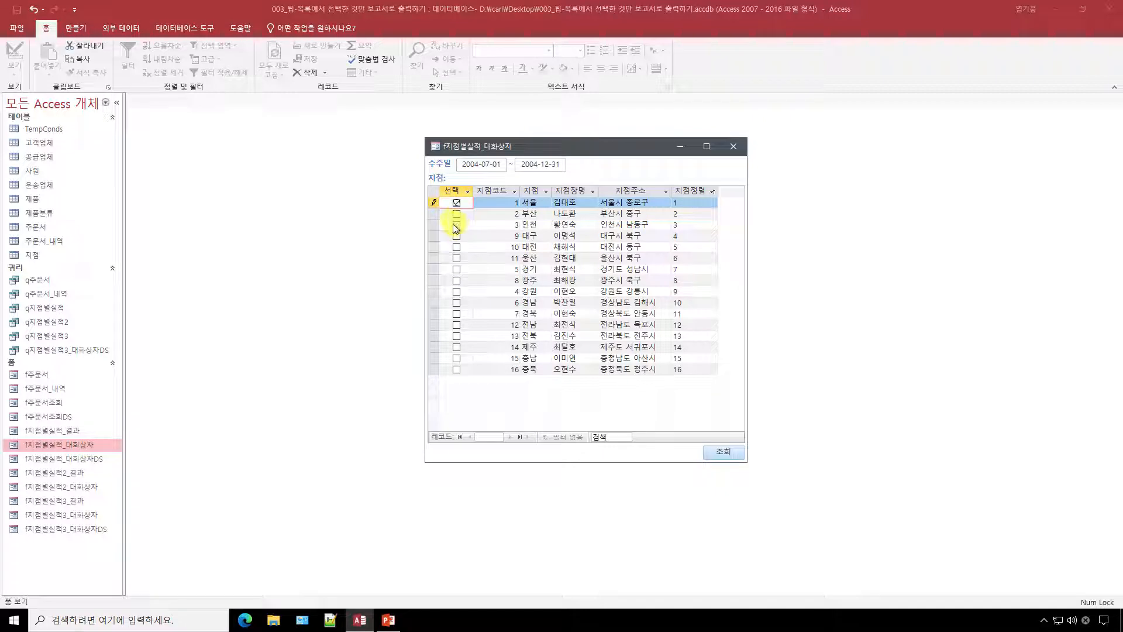
{"action": "left_click", "coordinate": [456, 225]}
{"action": "left_click", "coordinate": [457, 247]}
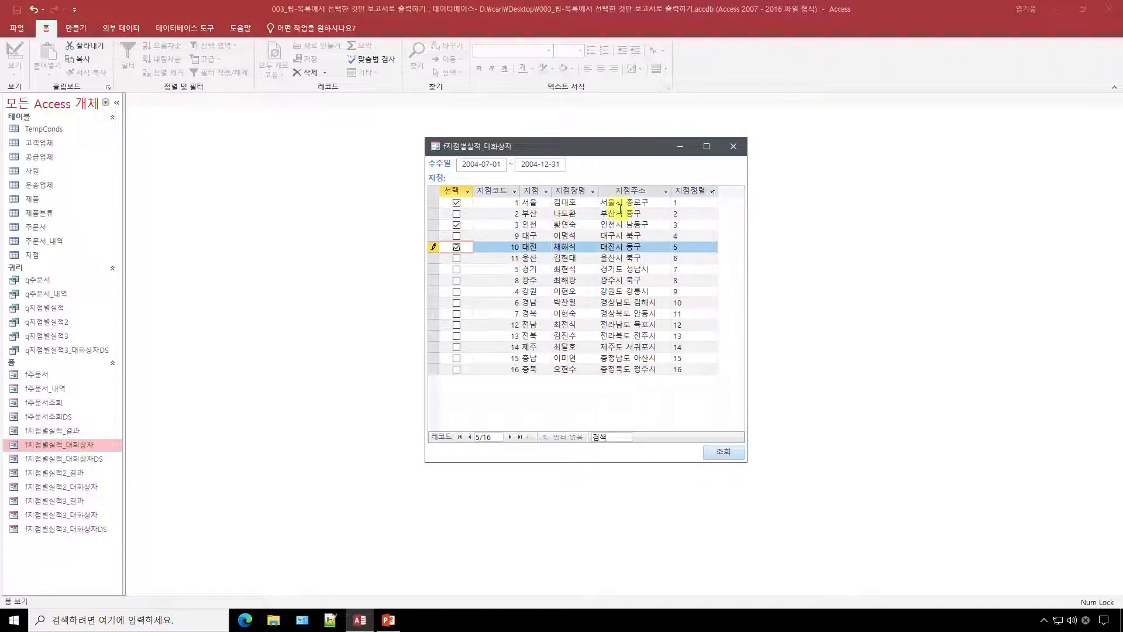
{"action": "left_click_drag", "start_coordinate": [606, 150], "coordinate": [934, 209]}
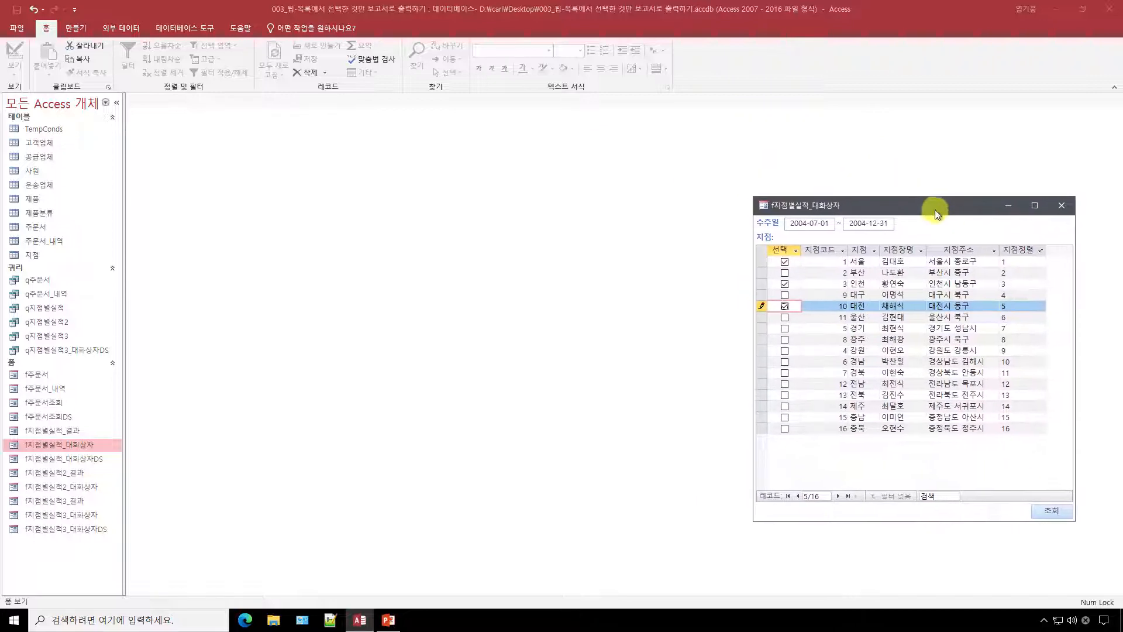
{"action": "left_click", "coordinate": [1057, 512]}
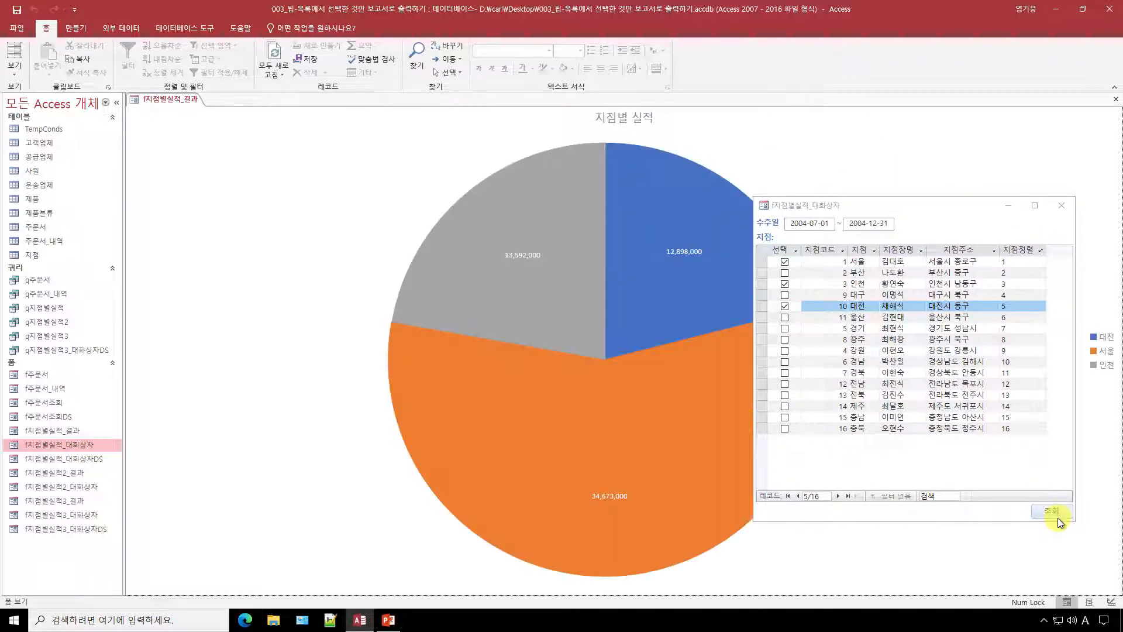
Reposition the branch dialog so the 지점별 실적 pie chart and the database object list can be viewed alongside it
{"action": "left_click_drag", "start_coordinate": [896, 207], "coordinate": [169, 222]}
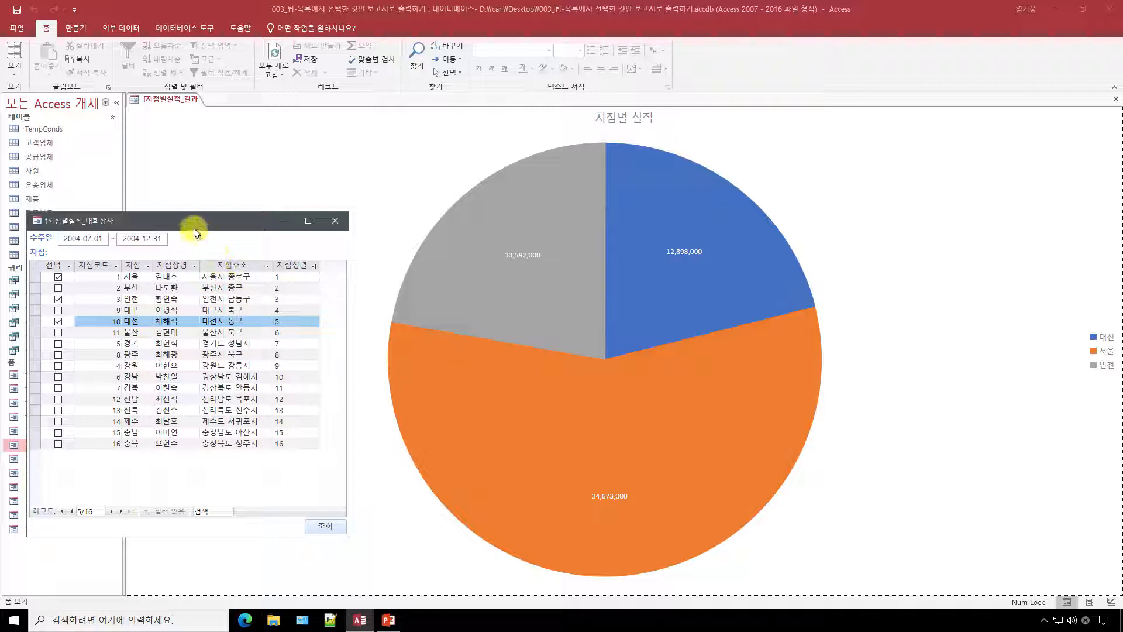
{"action": "left_click_drag", "start_coordinate": [188, 222], "coordinate": [293, 134]}
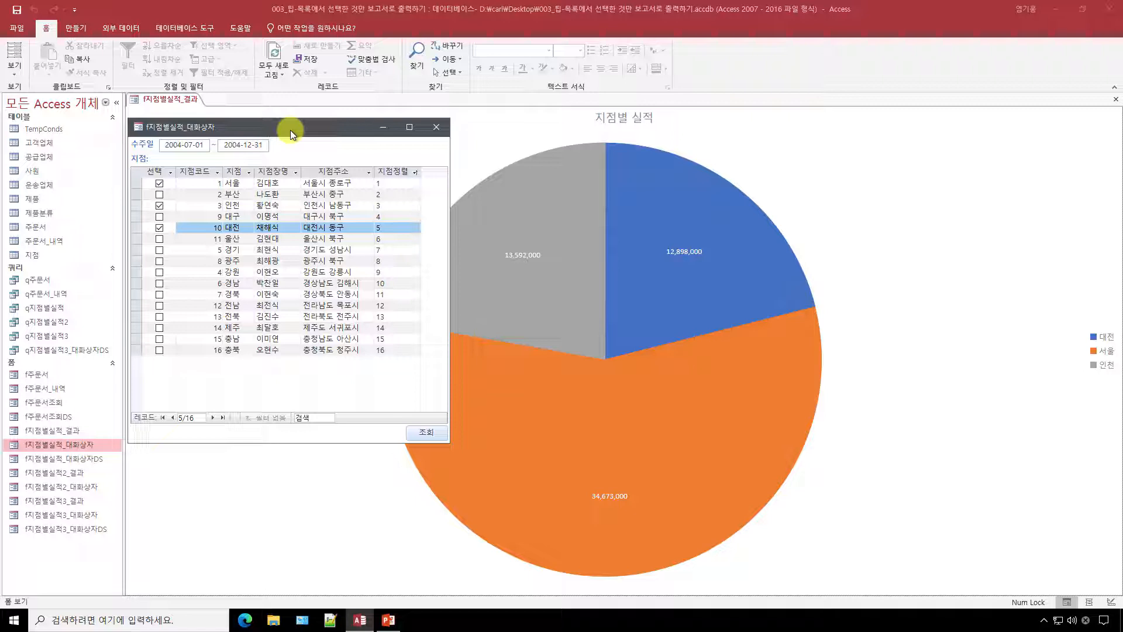
{"action": "left_click_drag", "start_coordinate": [290, 129], "coordinate": [320, 100]}
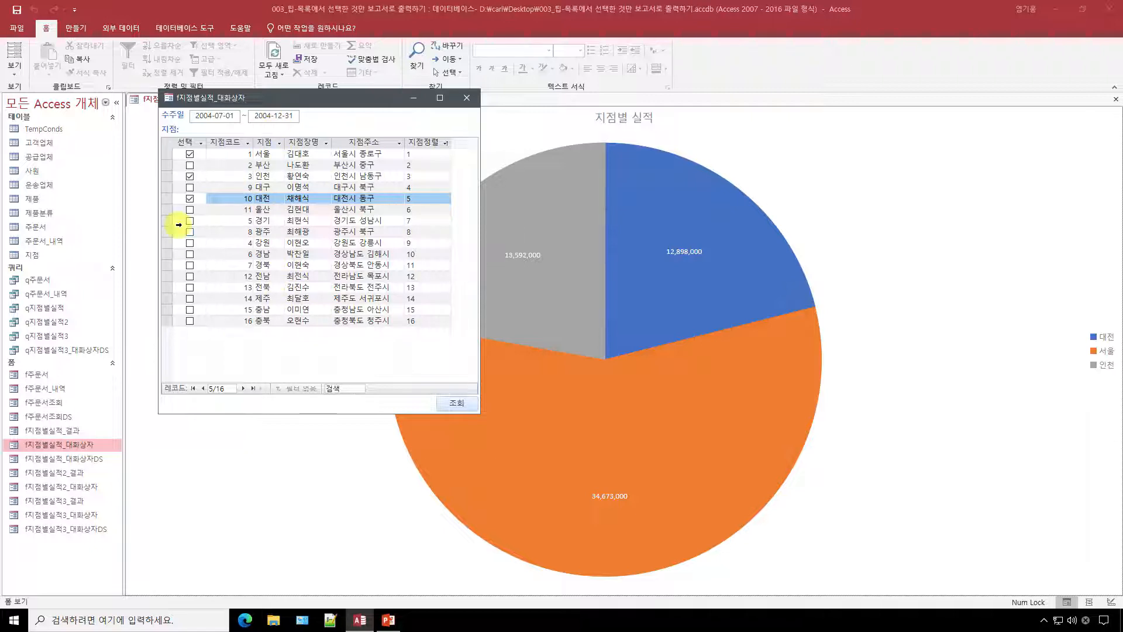
Open the 지점 table and move the branch dialog below the records so both can be compared
{"action": "double_click", "coordinate": [40, 257]}
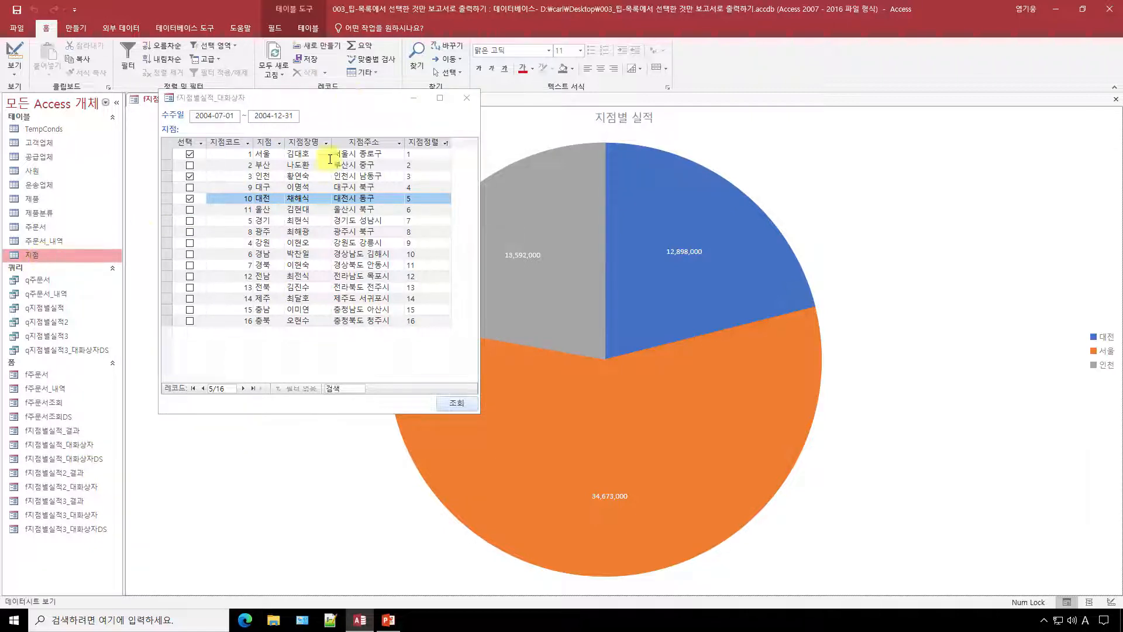
{"action": "left_click_drag", "start_coordinate": [344, 107], "coordinate": [359, 440]}
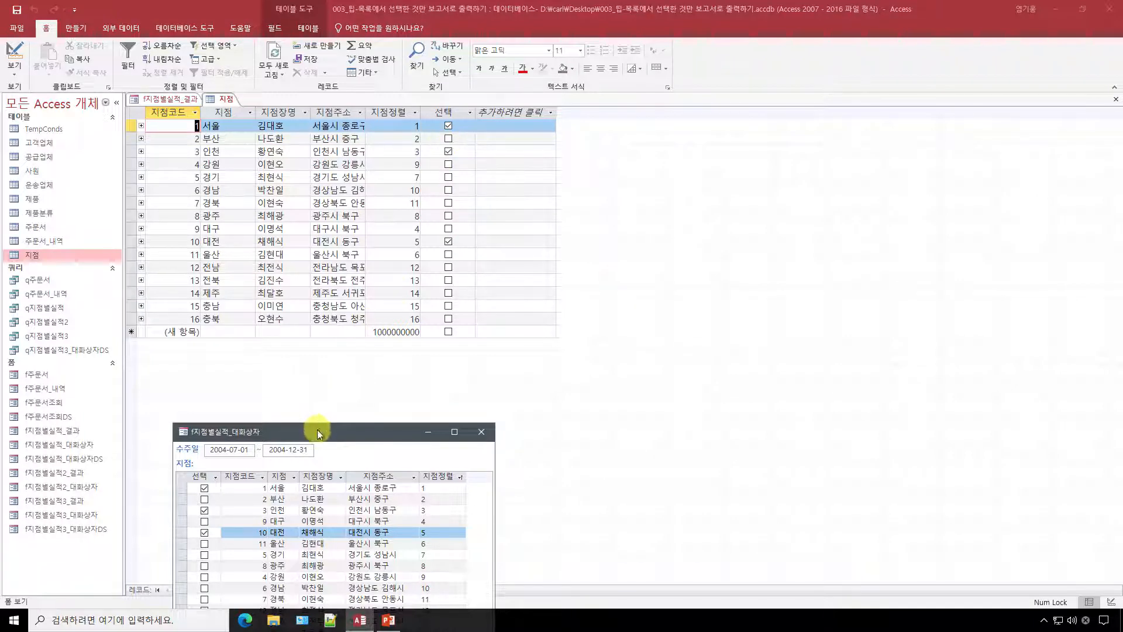
{"action": "left_click_drag", "start_coordinate": [317, 429], "coordinate": [328, 408]}
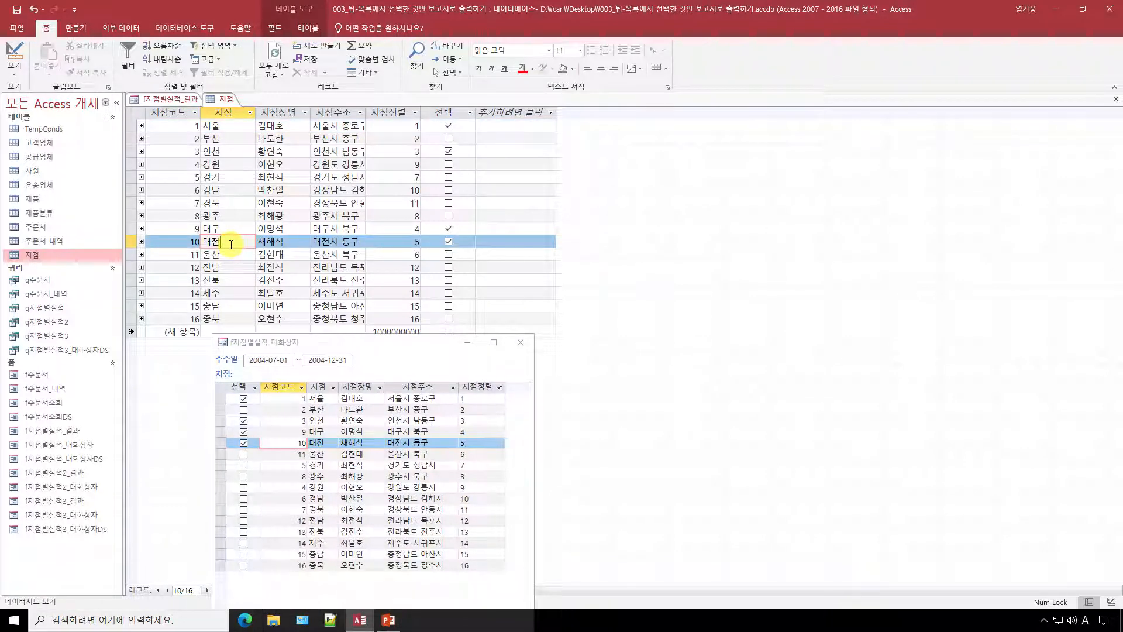
Append 2 to the 대전 record's 지점장명 in the table, then clear and save 대전's selection in the dialog form
{"action": "left_click", "coordinate": [291, 241]}
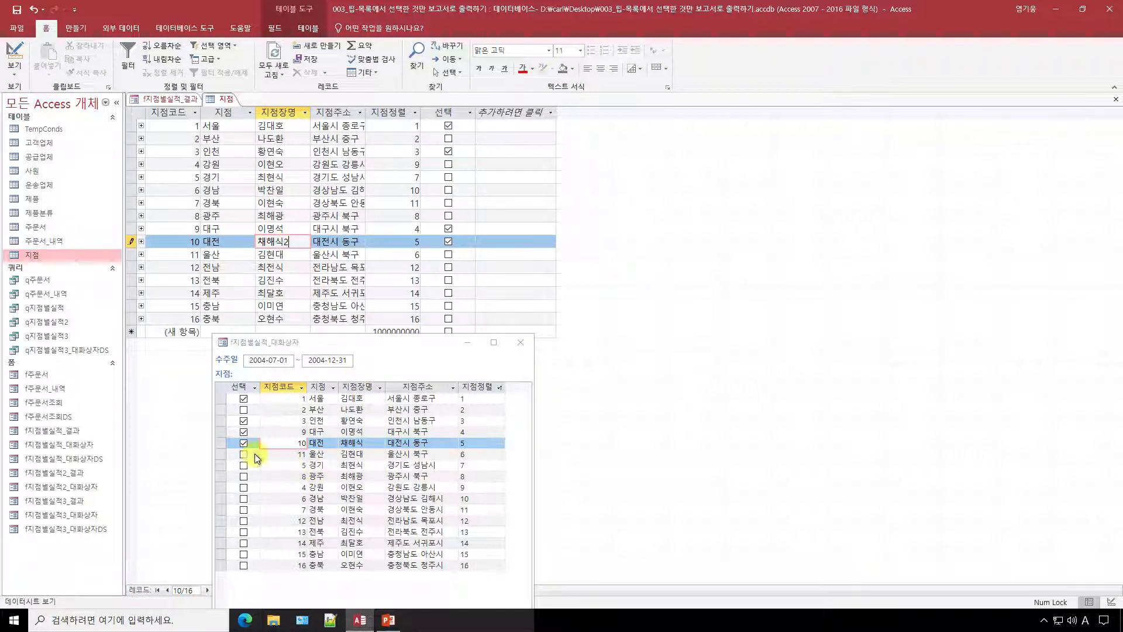
{"action": "left_click", "coordinate": [242, 444]}
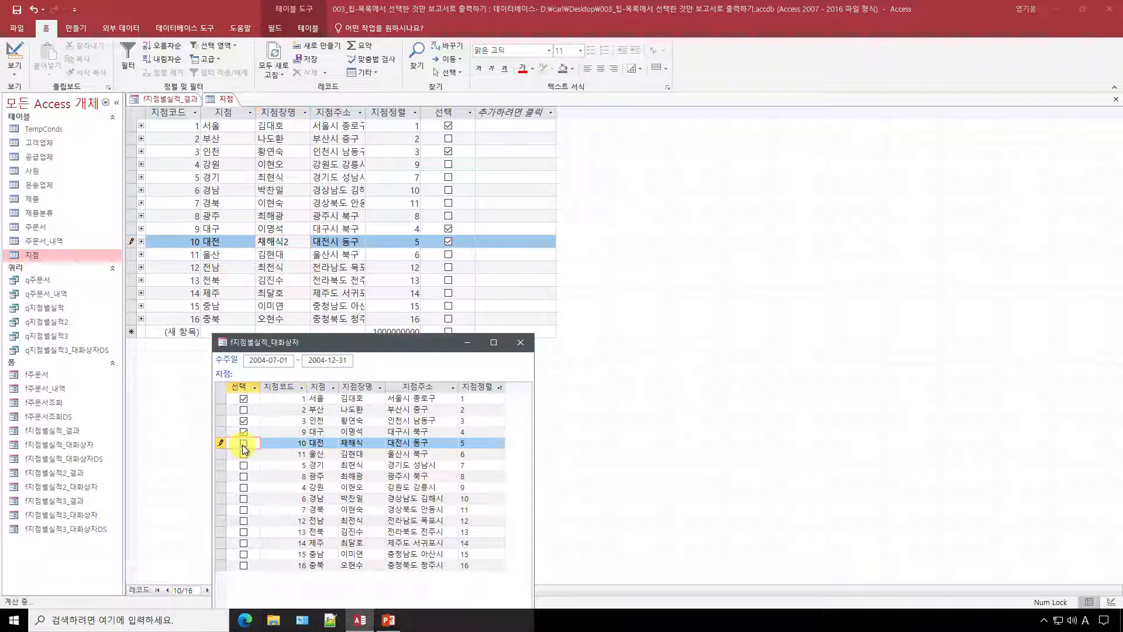
{"action": "left_click", "coordinate": [288, 455]}
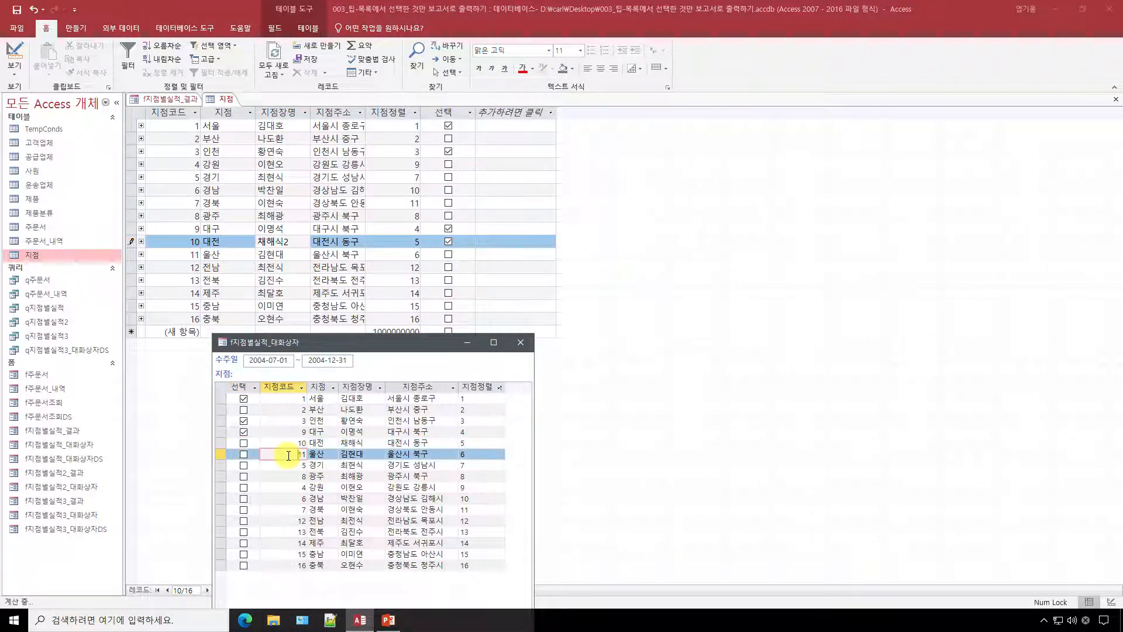
Try to save the edited 대전 table record and drop the changes in the write conflict dialog
{"action": "left_click", "coordinate": [277, 253]}
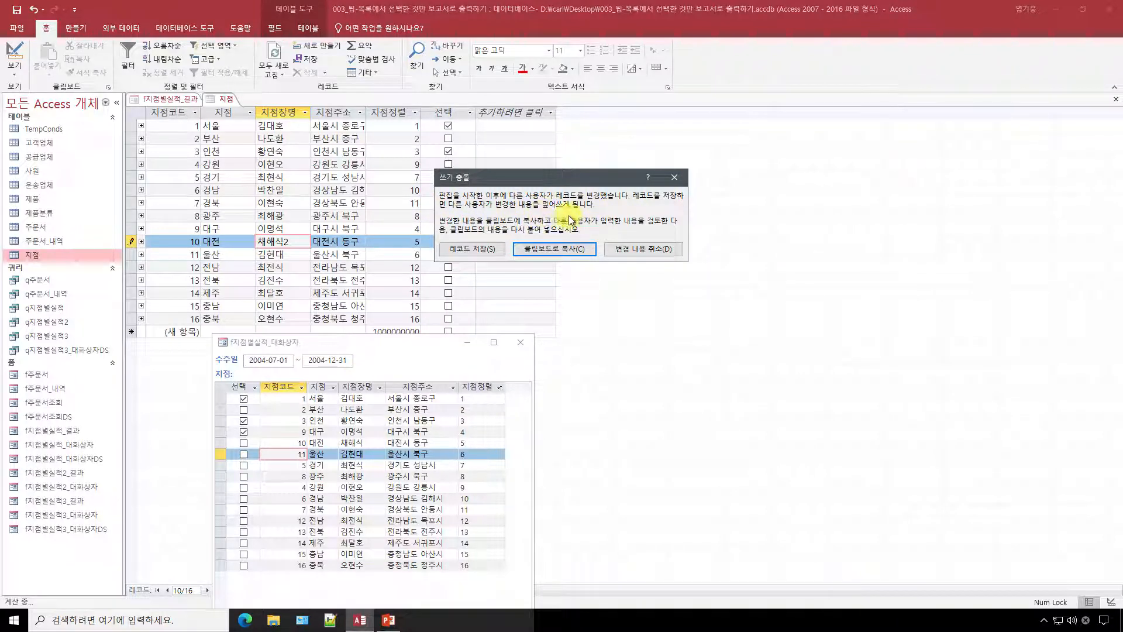
{"action": "left_click", "coordinate": [632, 249]}
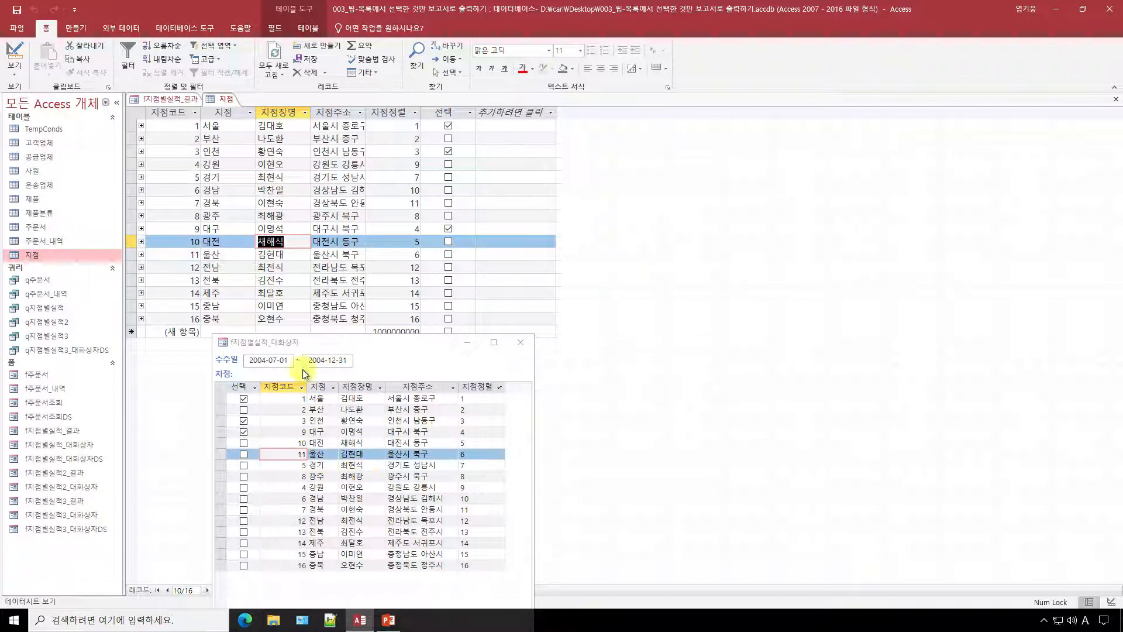
Append 2 to the 대전 record's 지점장명 again and mark 대전 and 울산 as selected in the dialog form
{"action": "left_click", "coordinate": [290, 242]}
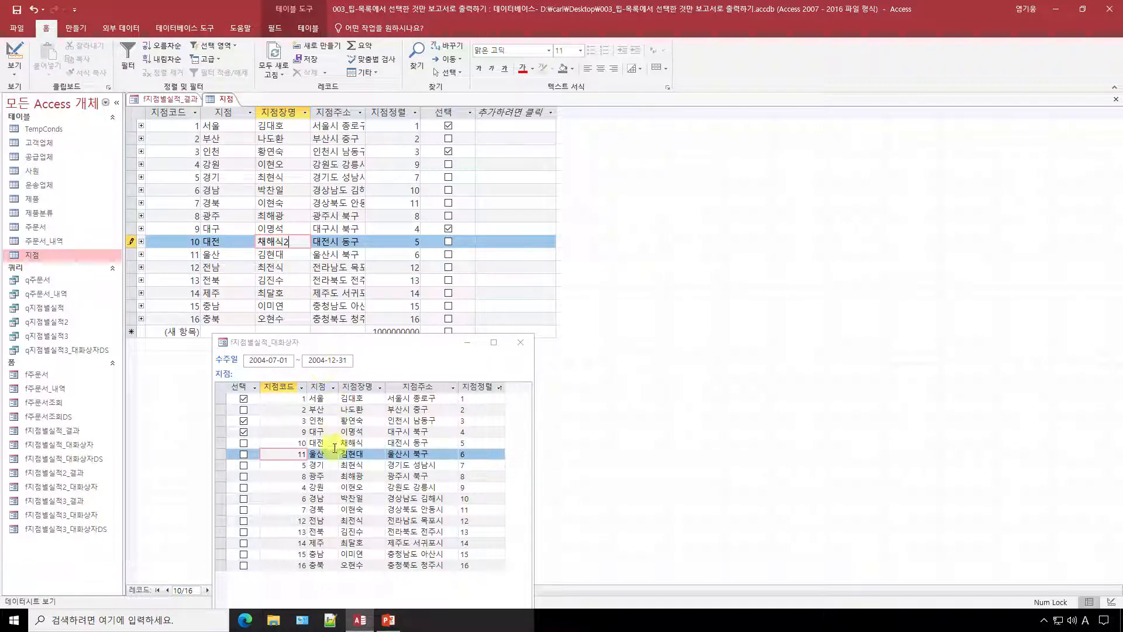
{"action": "left_click", "coordinate": [244, 443]}
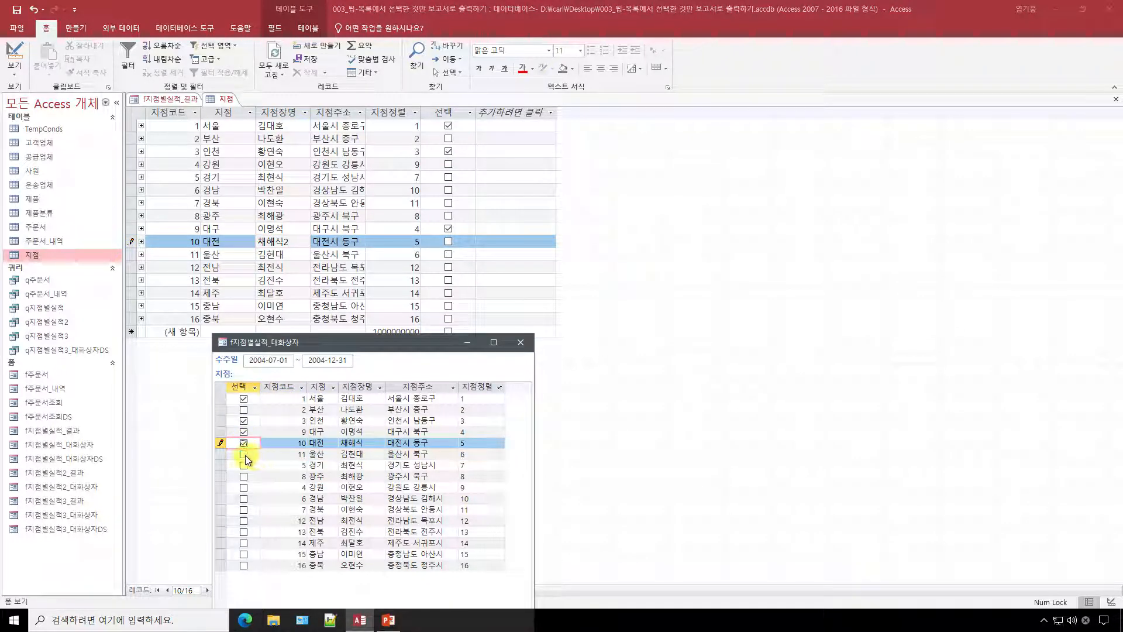
{"action": "left_click", "coordinate": [245, 455]}
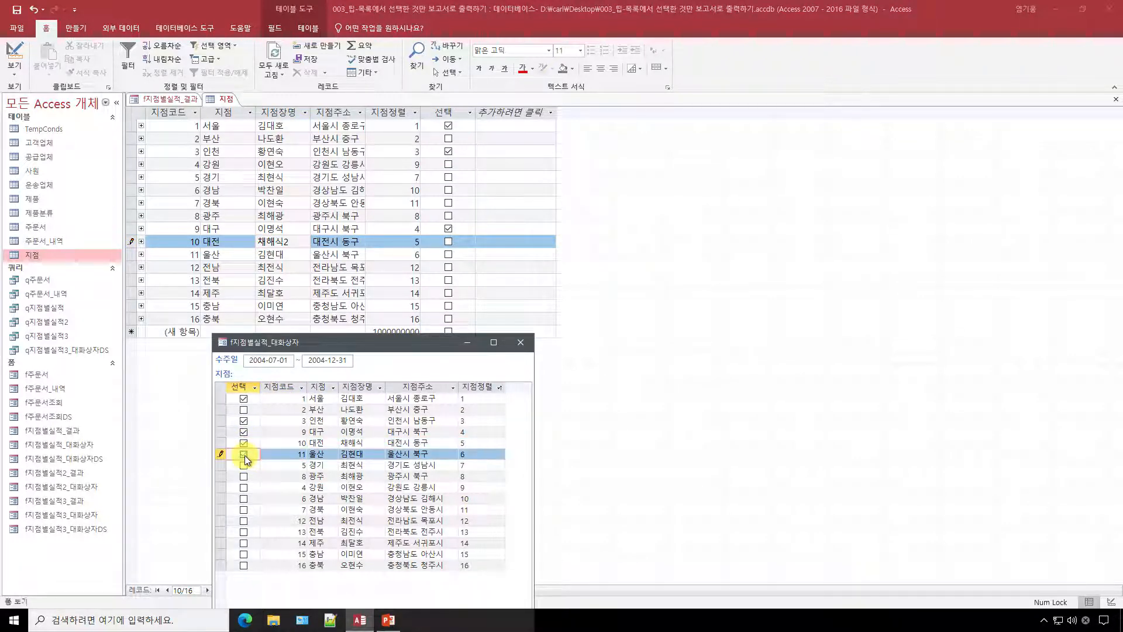
{"action": "left_click", "coordinate": [244, 455]}
Switch to File Explorer, browse to the user's folder on the V-Data (D:) drive, and close the window
{"action": "left_click", "coordinate": [273, 620]}
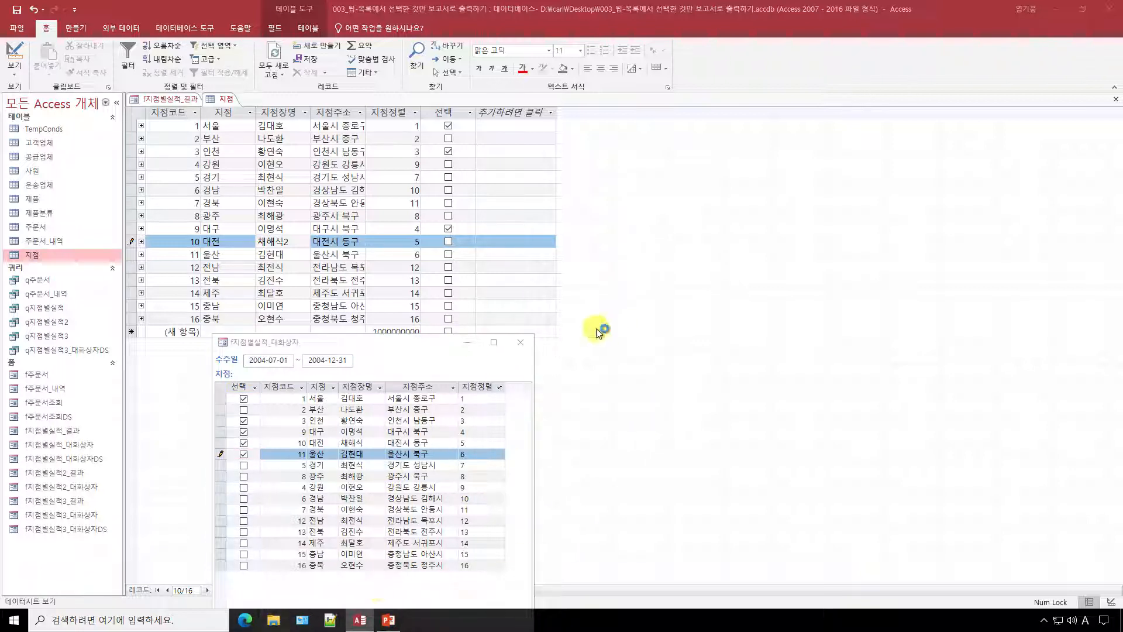
{"action": "double_click", "coordinate": [837, 244]}
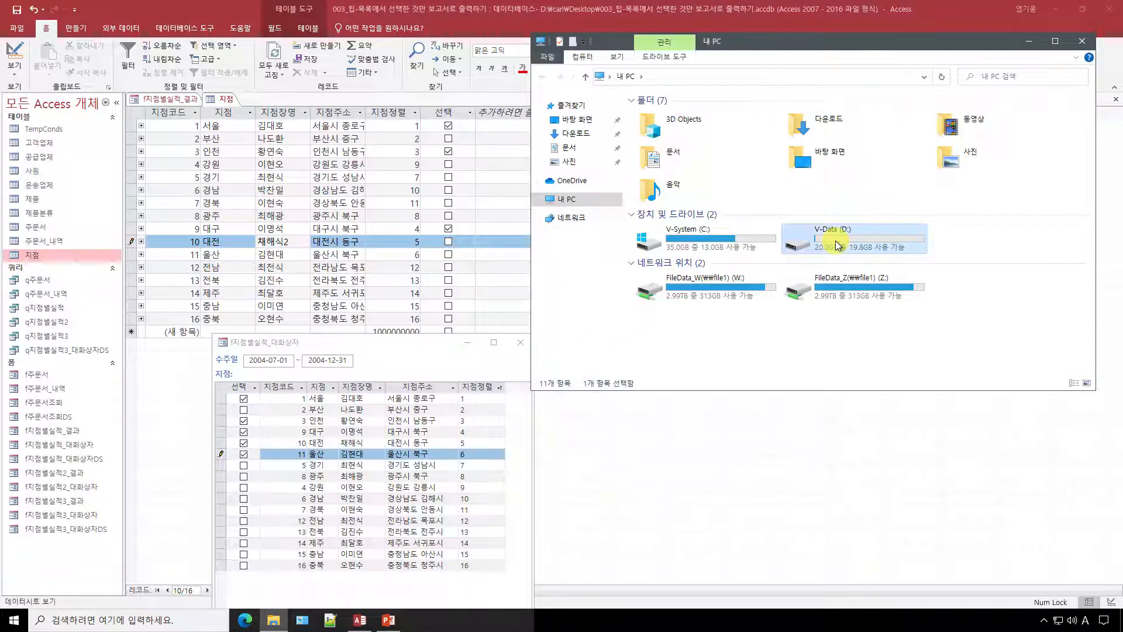
{"action": "double_click", "coordinate": [700, 115]}
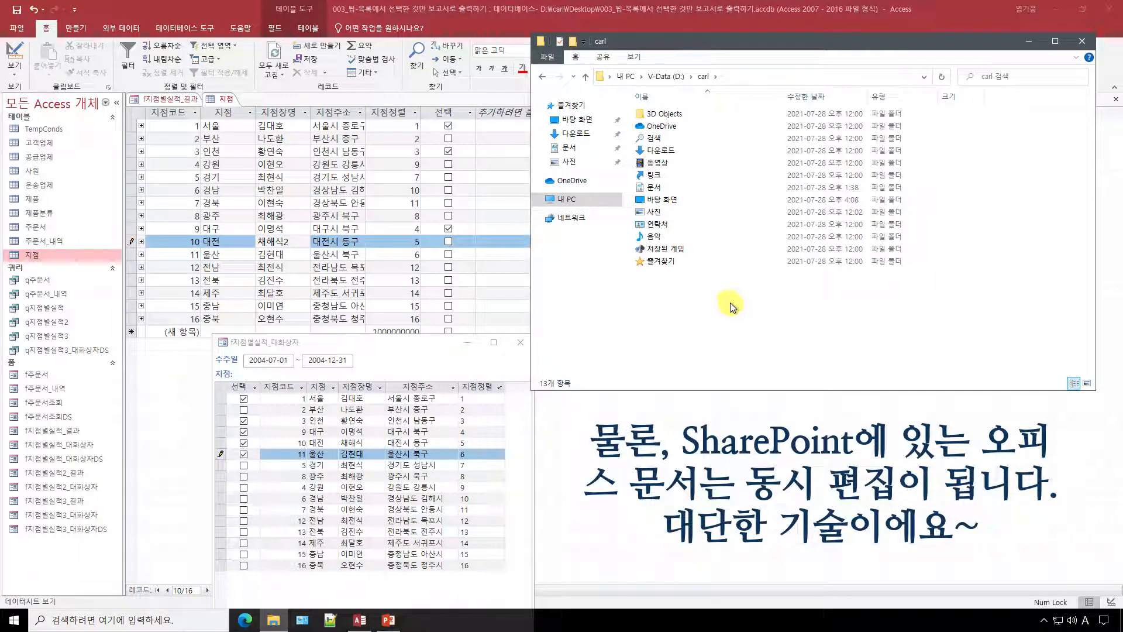
{"action": "left_click", "coordinate": [1081, 42]}
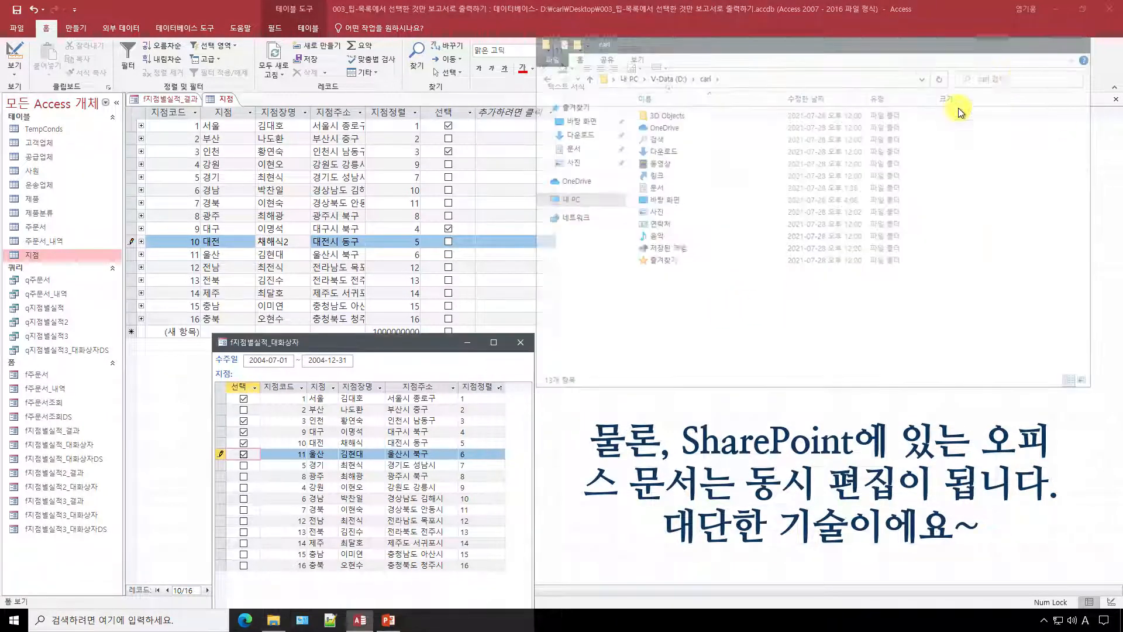
Cancel the pending 울산 selection in the dialog form and discard the unsaved 대전 edit in the table
{"action": "key", "text": "Escape"}
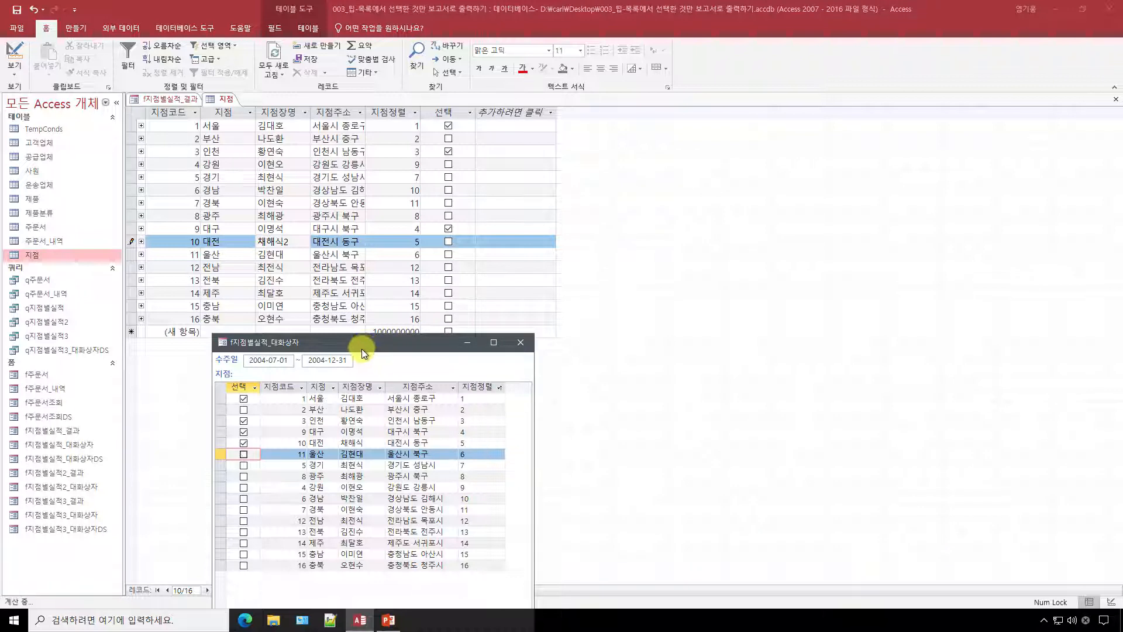
{"action": "left_click", "coordinate": [224, 242]}
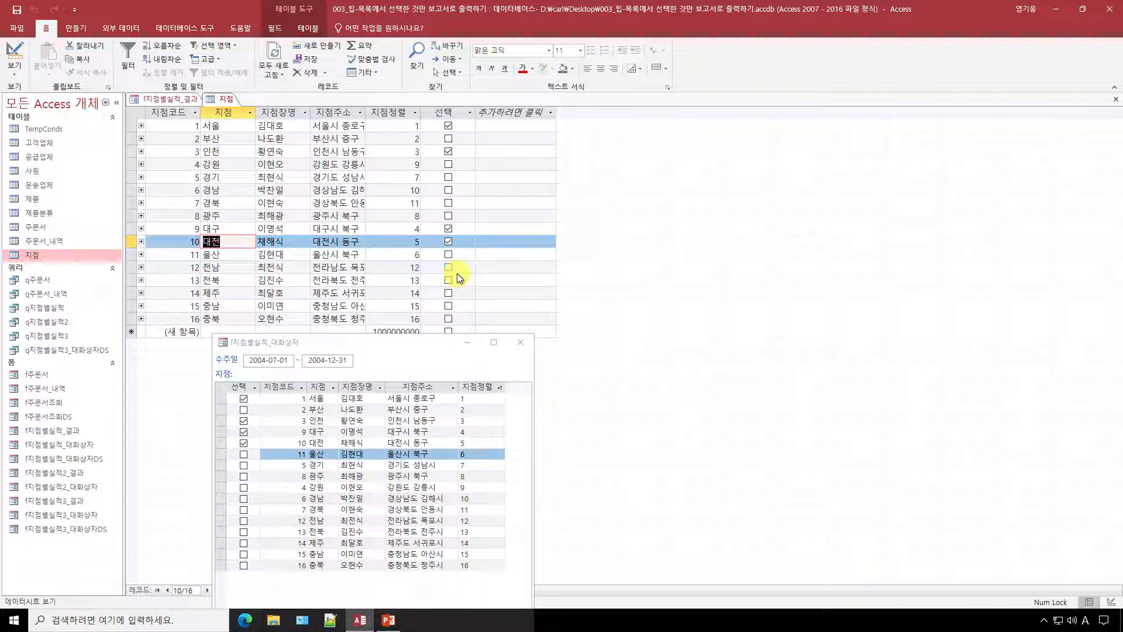
Mark 전남 as selected in the dialog's branch list and save it by moving to the 대구 record
{"action": "left_click", "coordinate": [393, 337]}
{"action": "left_click_drag", "start_coordinate": [392, 337], "coordinate": [391, 320]}
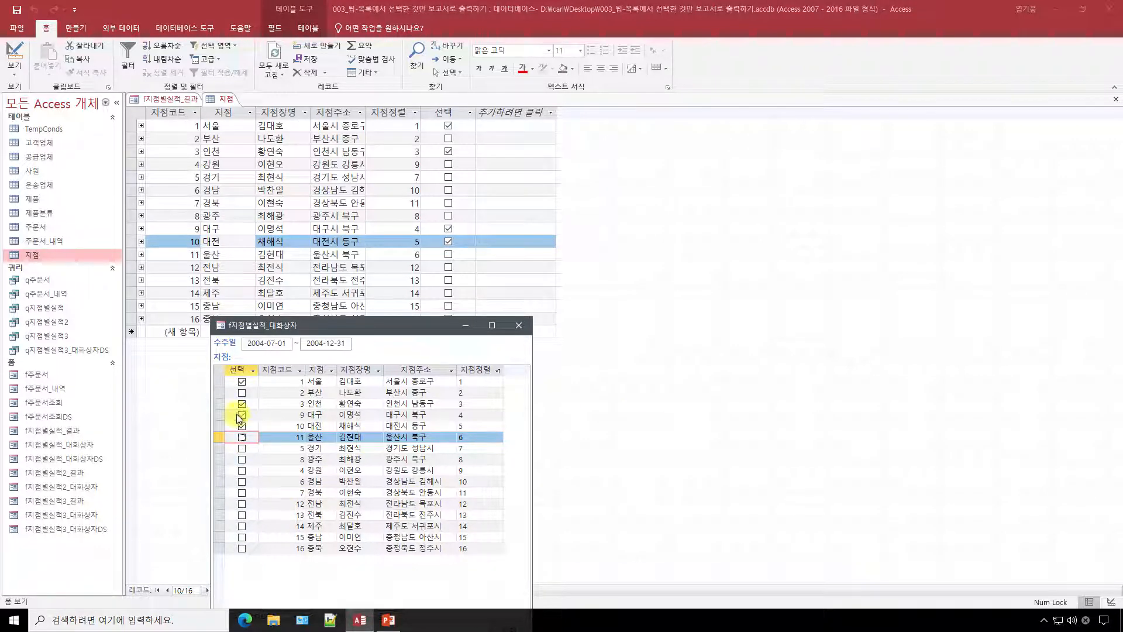
{"action": "left_click", "coordinate": [242, 503]}
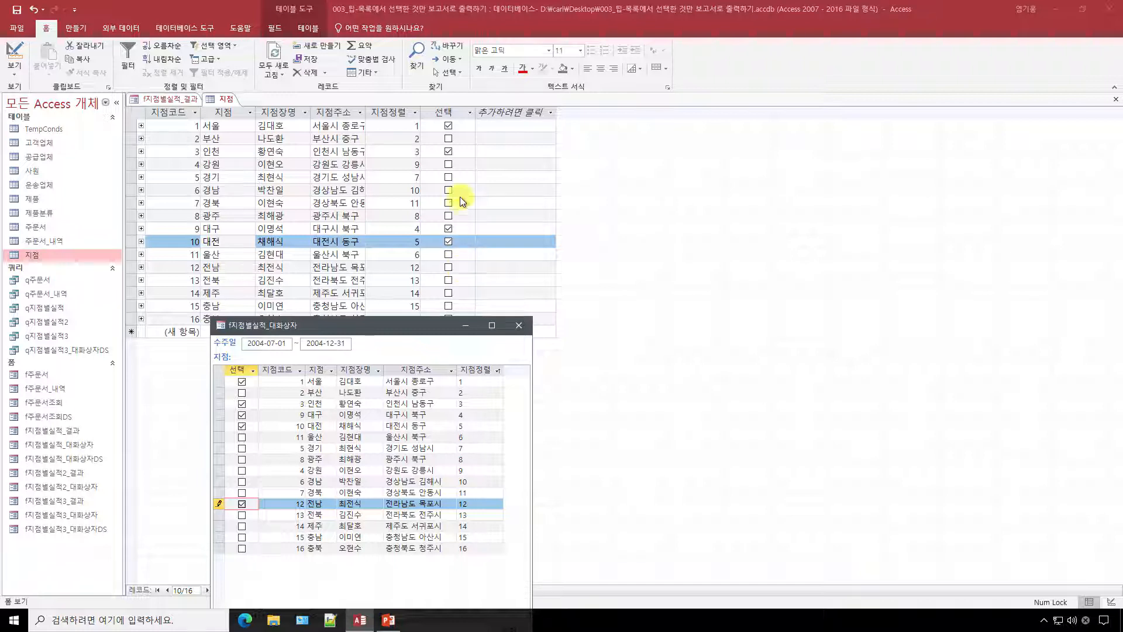
{"action": "left_click", "coordinate": [287, 417]}
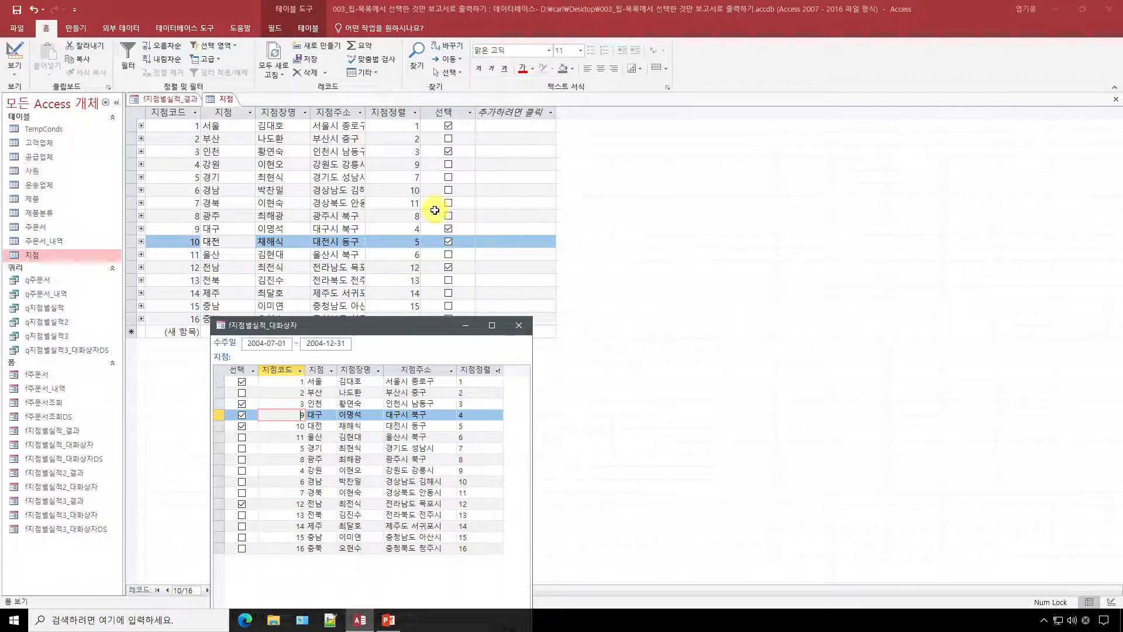
Move the branch dialog up over the 지점 table's 선택 column so its full list and 조회 button are accessible
{"action": "left_click_drag", "start_coordinate": [365, 325], "coordinate": [577, 136]}
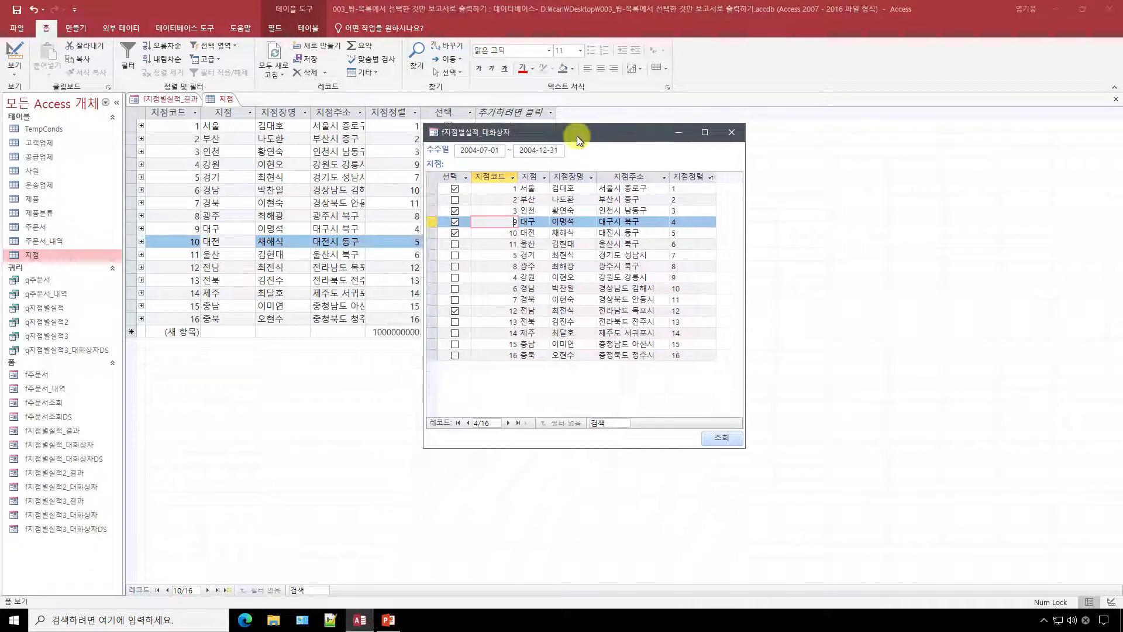
{"action": "left_click", "coordinate": [454, 209]}
{"action": "left_click", "coordinate": [454, 220]}
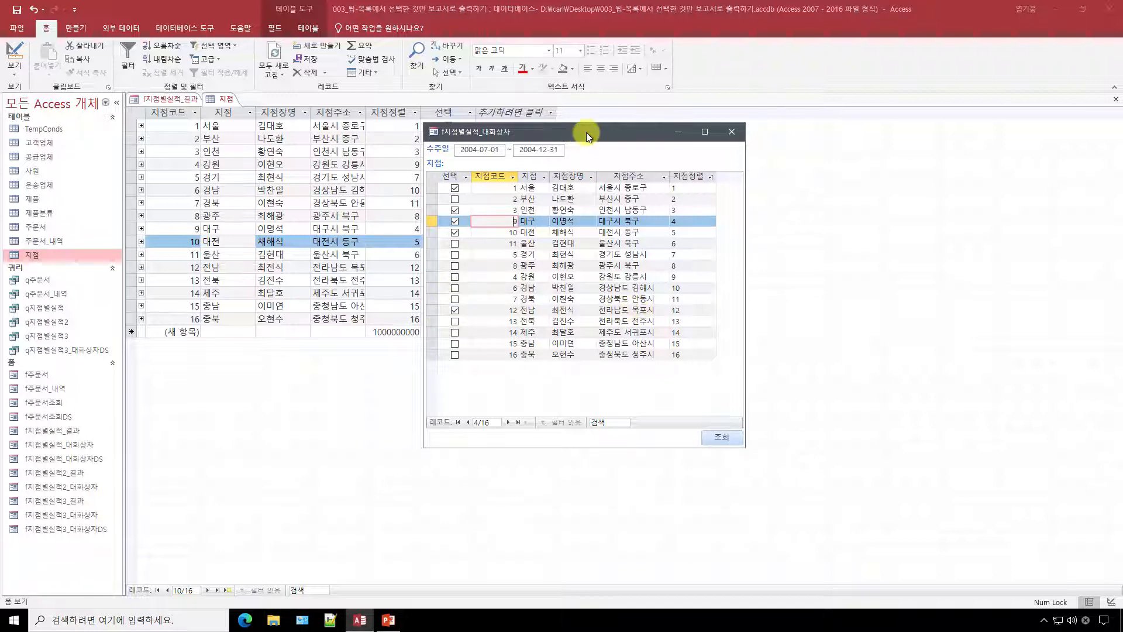
Move the dialog clear of the 선택 column, unmark 서울, 인천 and 대구, mark 부산, and save by moving to the 대전 record
{"action": "left_click_drag", "start_coordinate": [586, 132], "coordinate": [557, 290]}
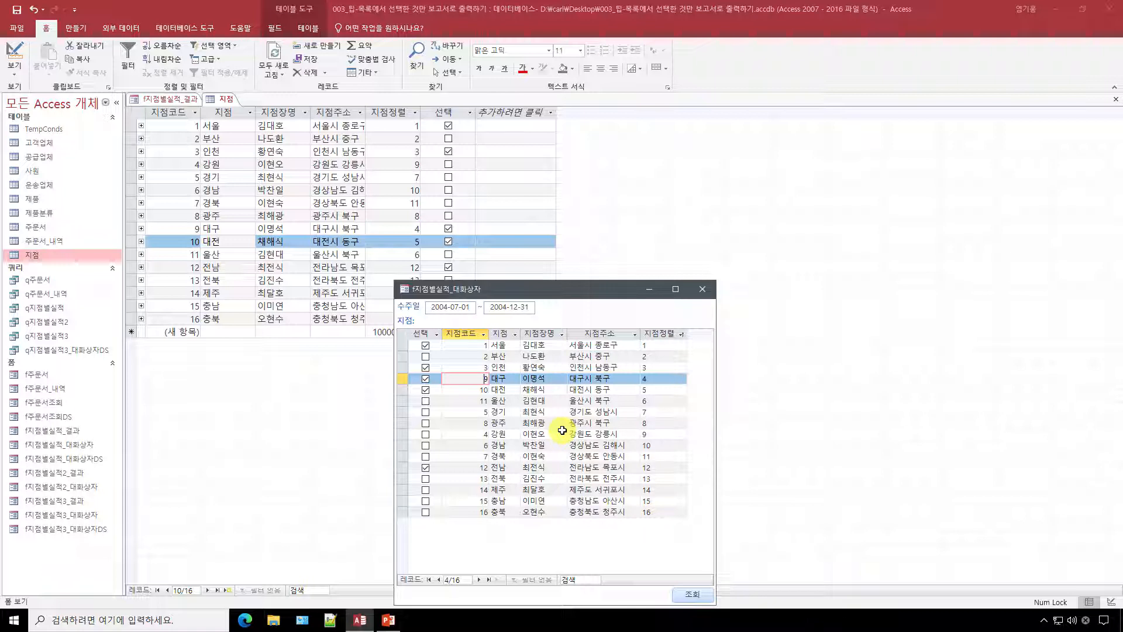
{"action": "left_click", "coordinate": [427, 347]}
{"action": "left_click", "coordinate": [428, 357]}
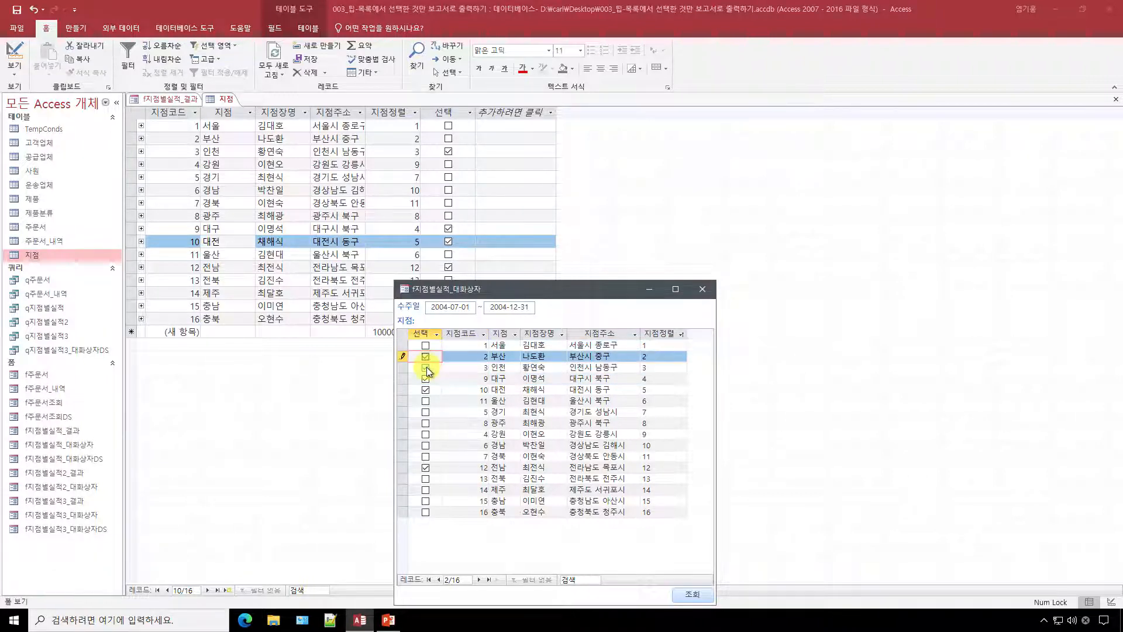
{"action": "left_click", "coordinate": [427, 368]}
{"action": "left_click", "coordinate": [425, 379]}
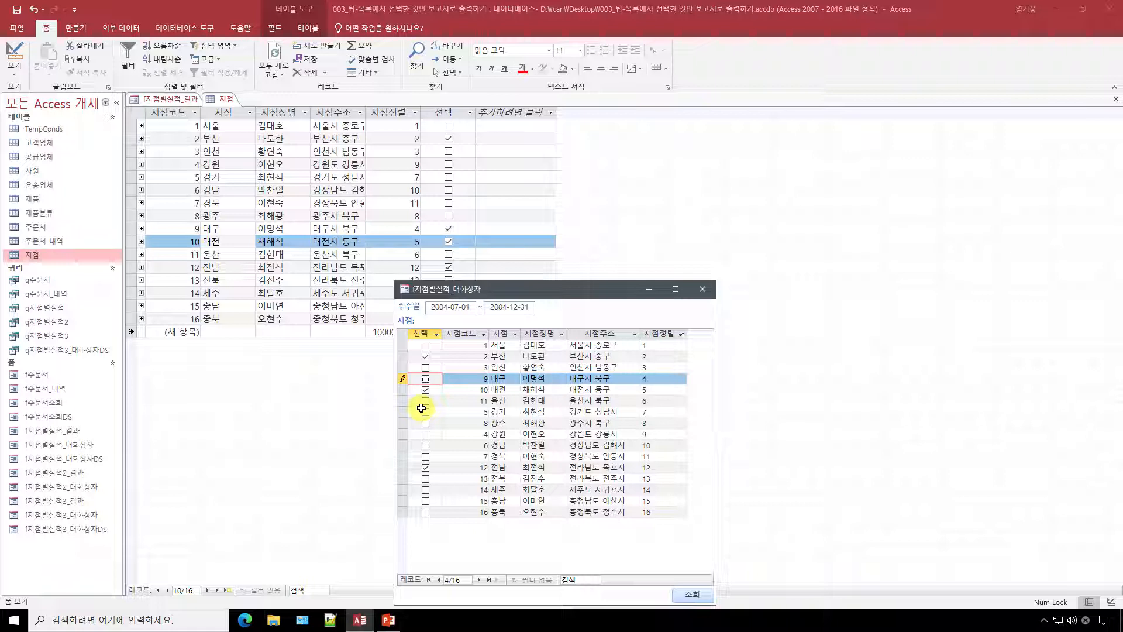
{"action": "left_click", "coordinate": [500, 378]}
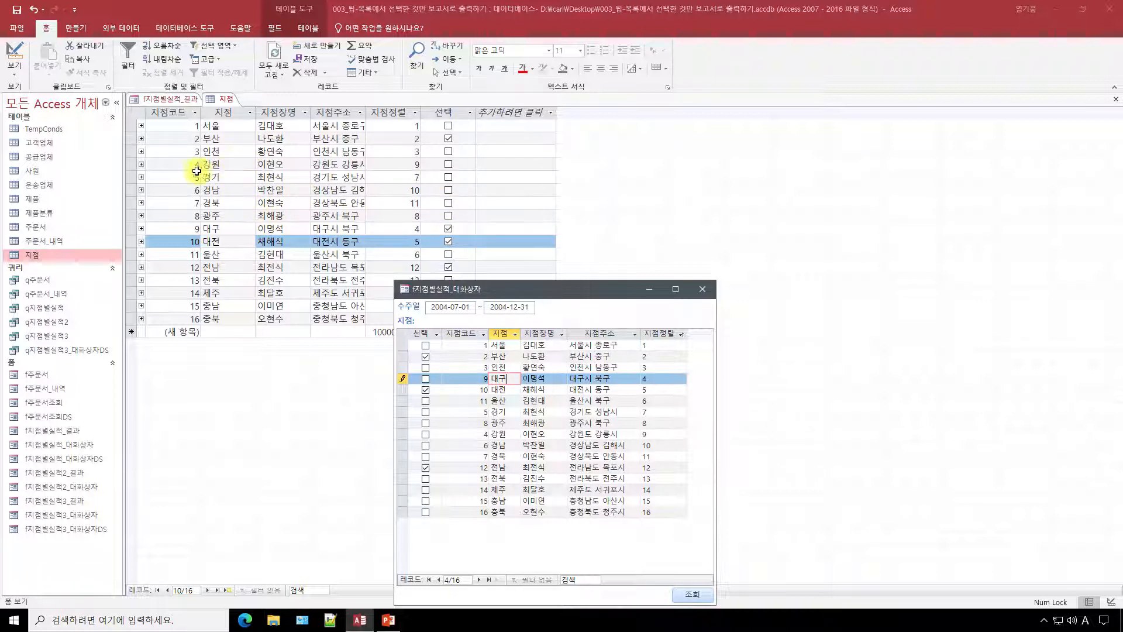
{"action": "left_click", "coordinate": [132, 163]}
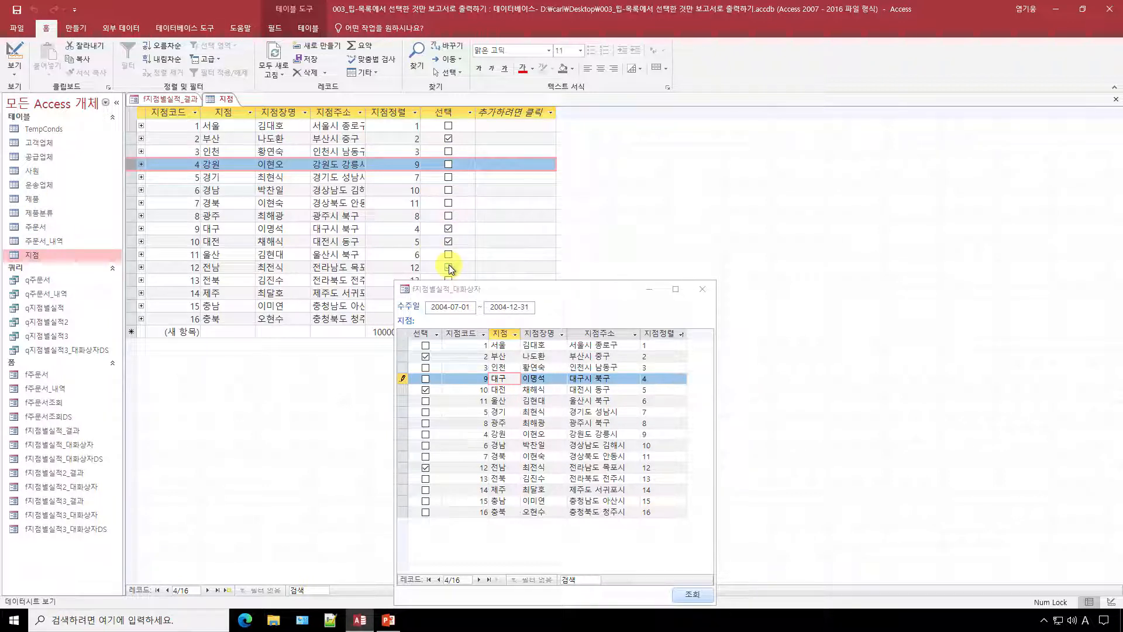
{"action": "left_click", "coordinate": [464, 389]}
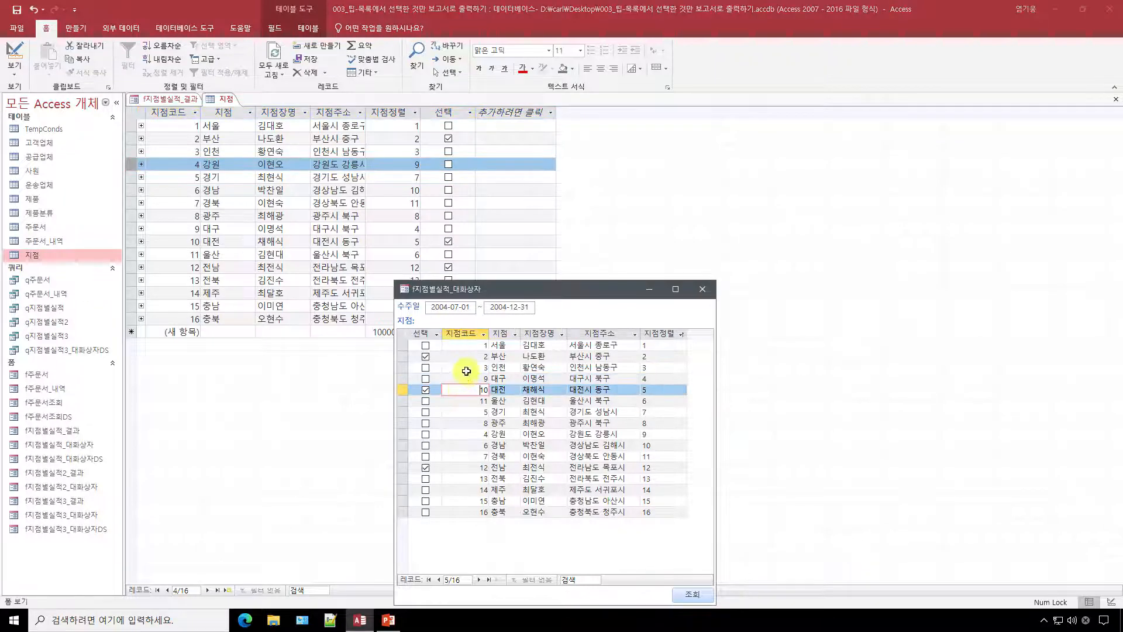
Close the f지점별실적_대화상자 dialog, the 지점 table and the f지점별실적_결과 chart
{"action": "left_click", "coordinate": [702, 289]}
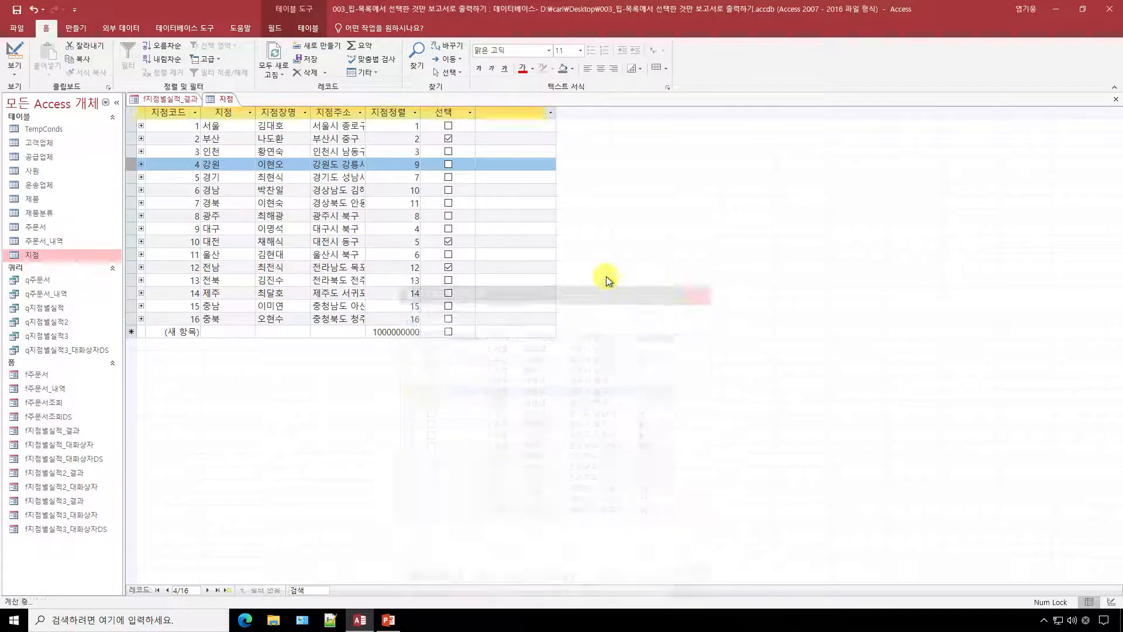
{"action": "middle_click", "coordinate": [222, 101]}
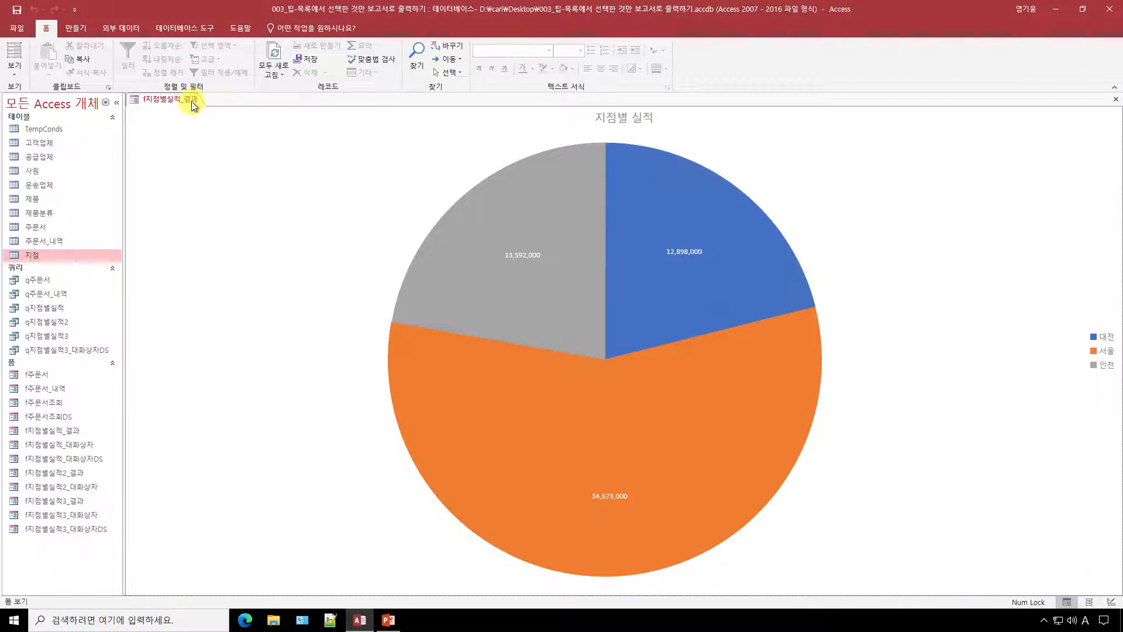
{"action": "middle_click", "coordinate": [191, 101]}
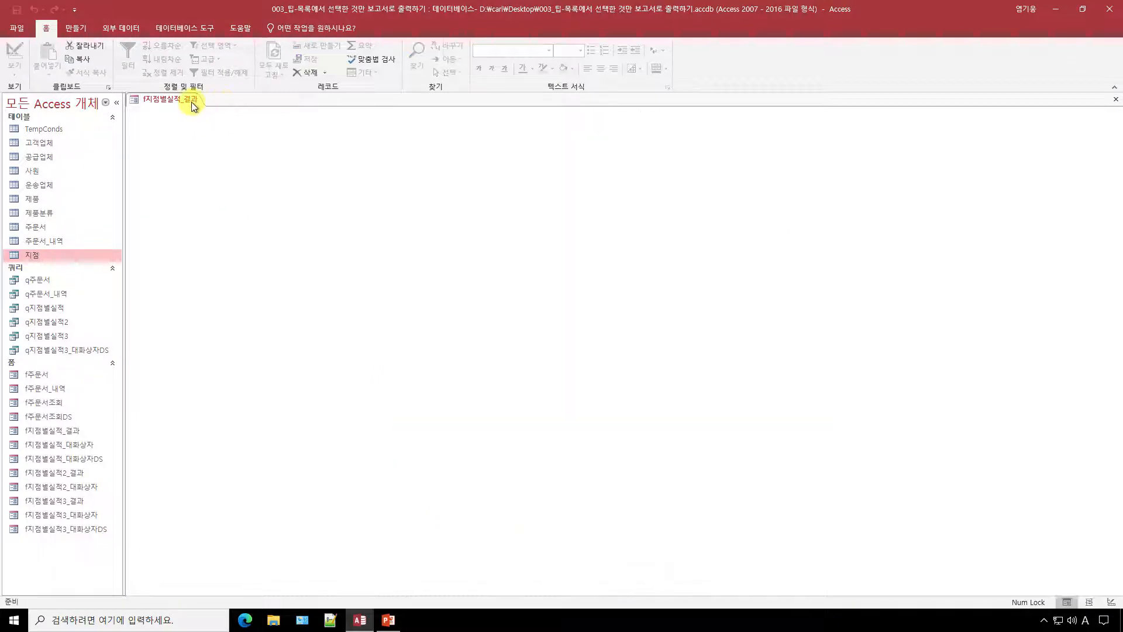
Open the f지점별실적2_대화상자 form
{"action": "left_click", "coordinate": [55, 474]}
{"action": "left_click", "coordinate": [52, 489]}
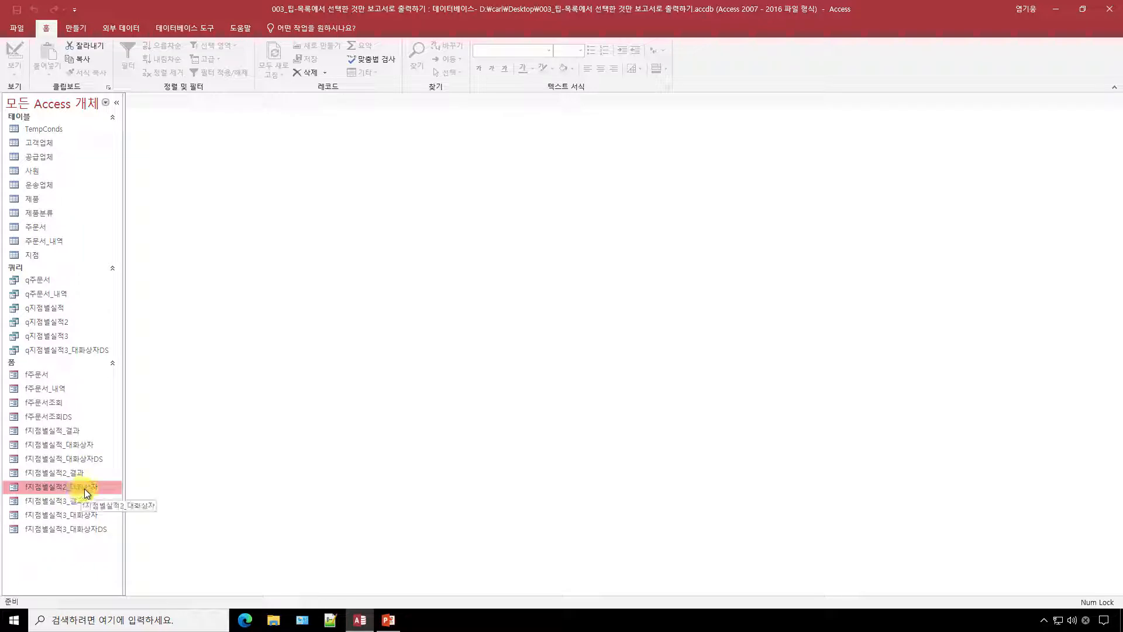
{"action": "double_click", "coordinate": [84, 489]}
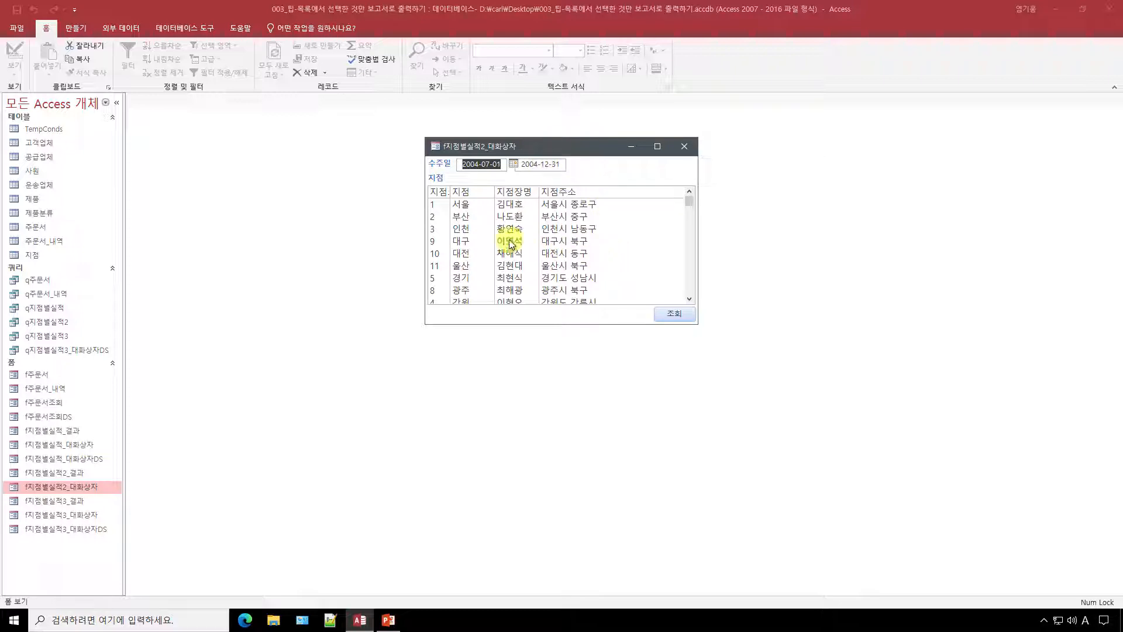
Chart the results of 서울, 대구 and 대전 from the dialog's list, and move the dialog off the pie chart
{"action": "left_click", "coordinate": [483, 209]}
{"action": "left_click", "coordinate": [474, 240]}
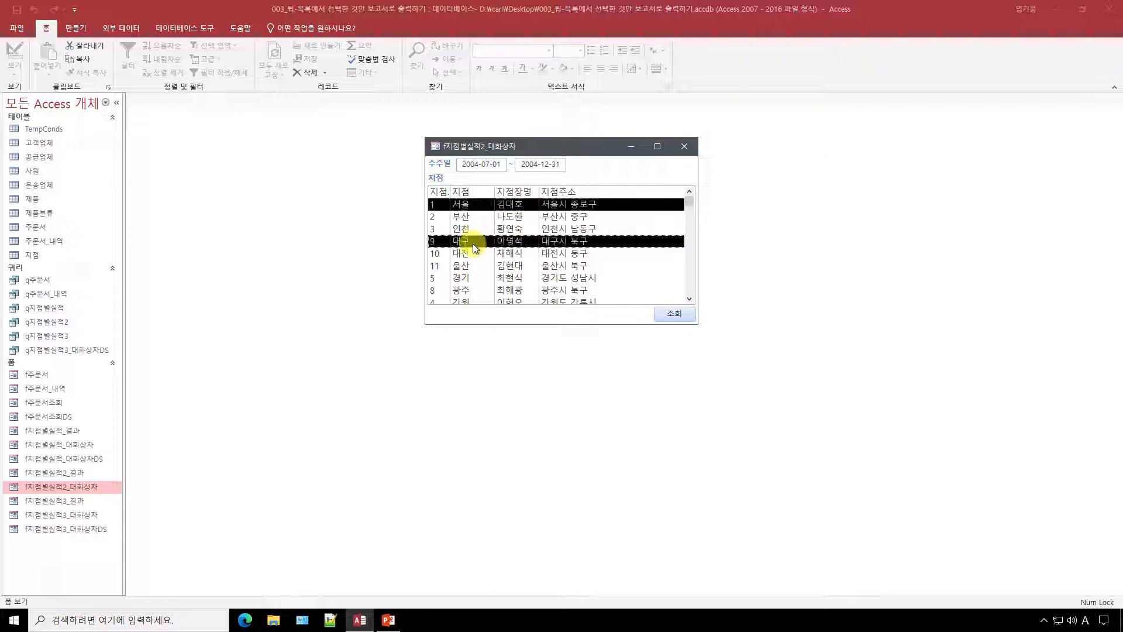
{"action": "left_click", "coordinate": [473, 253]}
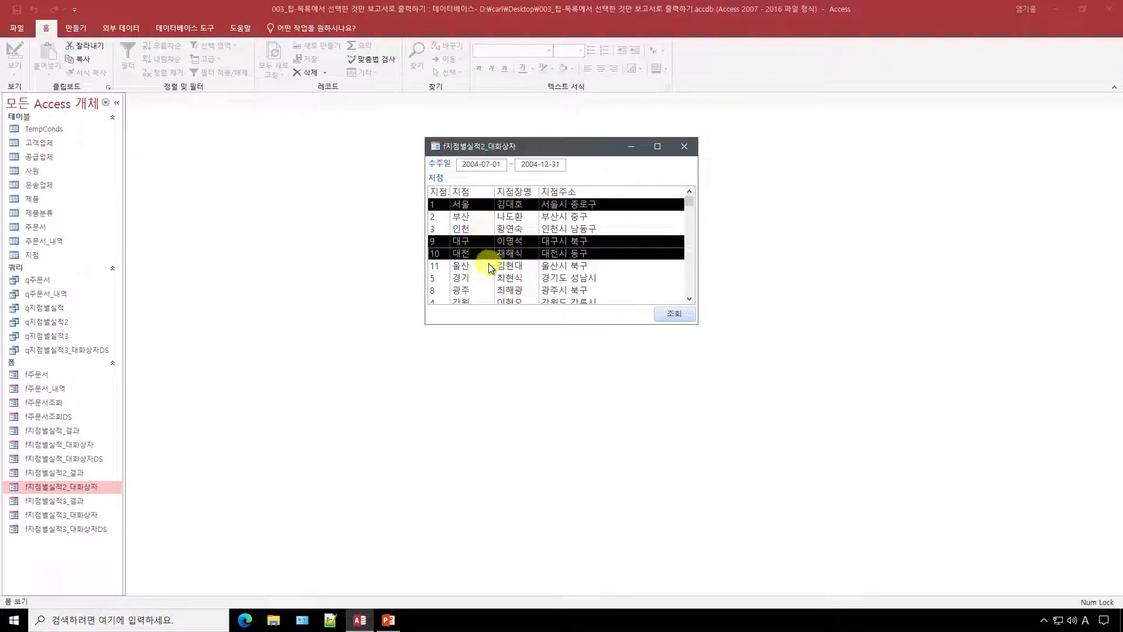
{"action": "left_click", "coordinate": [673, 314]}
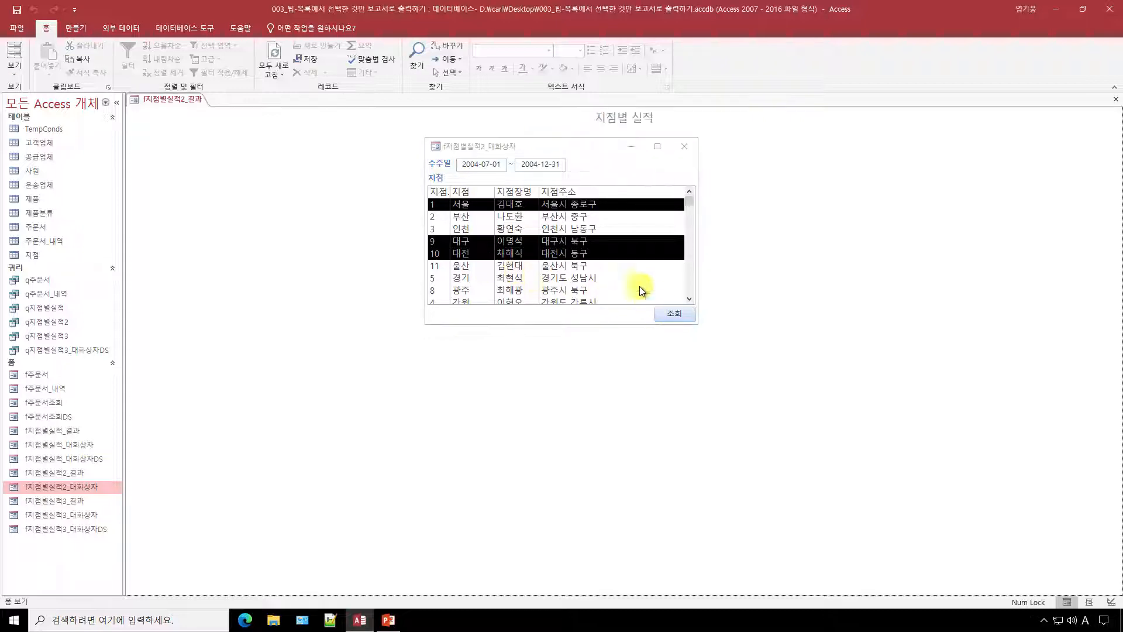
{"action": "left_click_drag", "start_coordinate": [572, 145], "coordinate": [197, 236]}
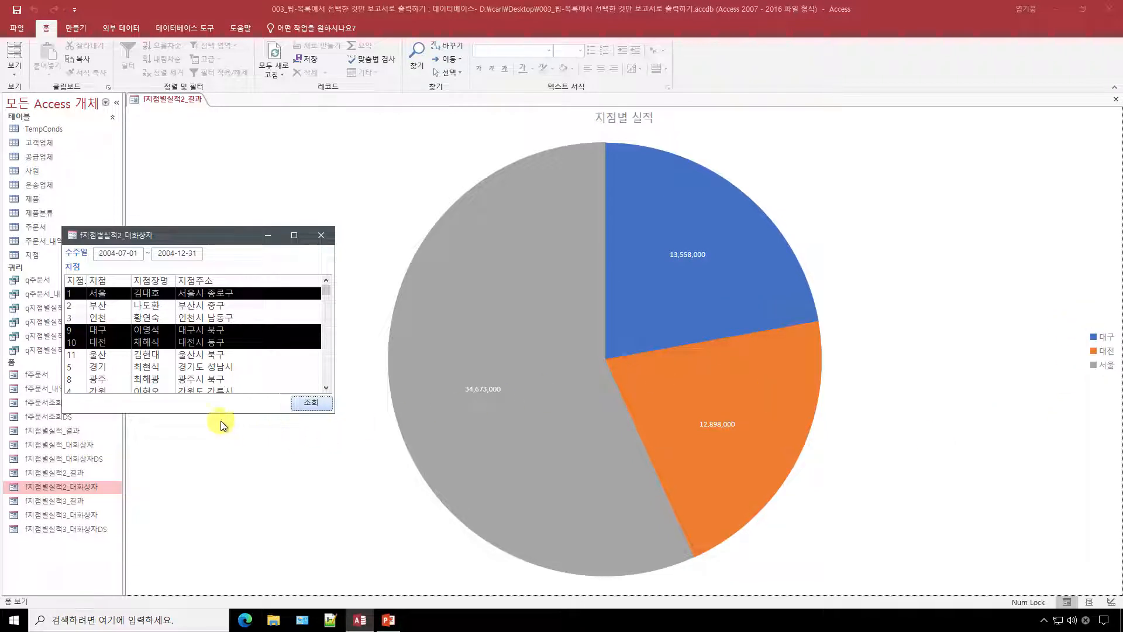
Select the consecutive branches from 부산 to 울산 and chart their results
{"action": "left_click", "coordinate": [151, 306]}
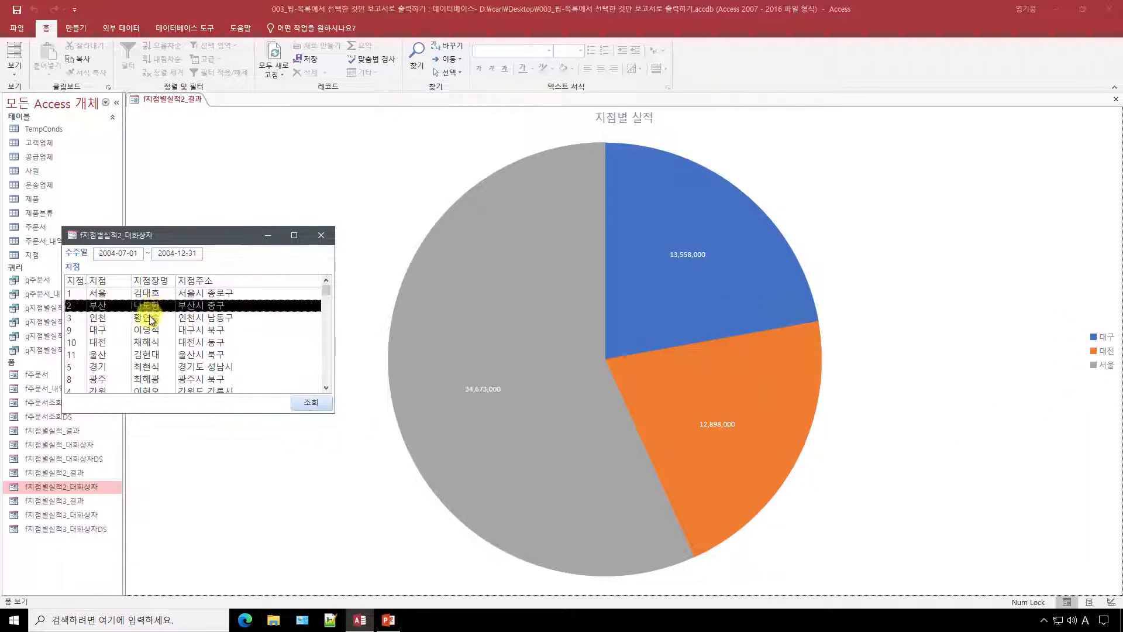
{"action": "left_click", "coordinate": [145, 355], "text": "shift"}
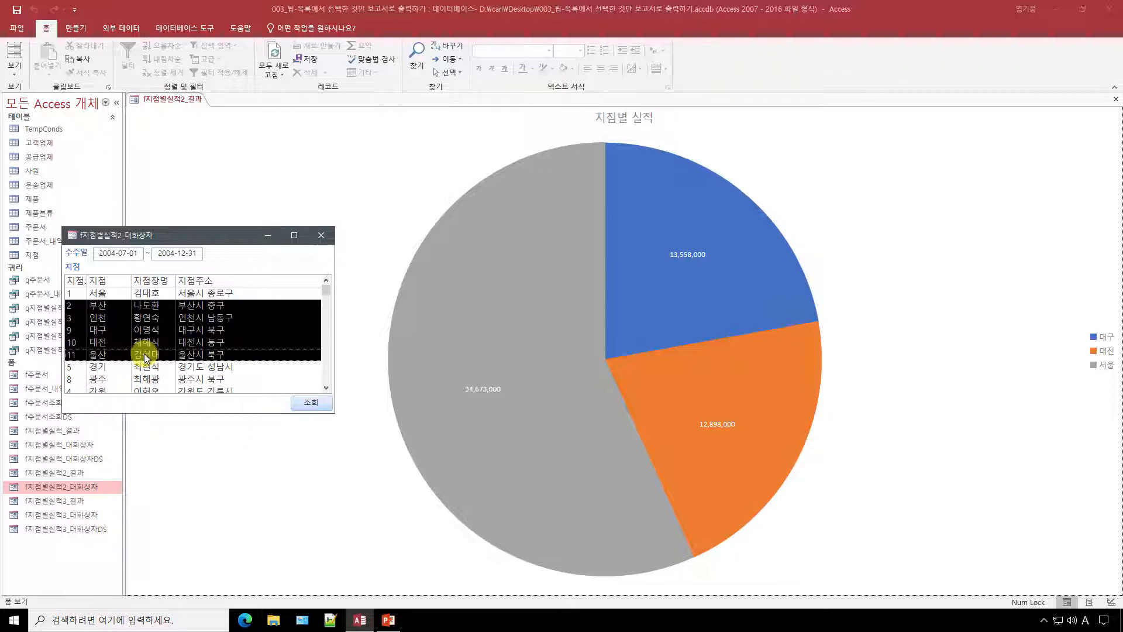
{"action": "left_click", "coordinate": [312, 404]}
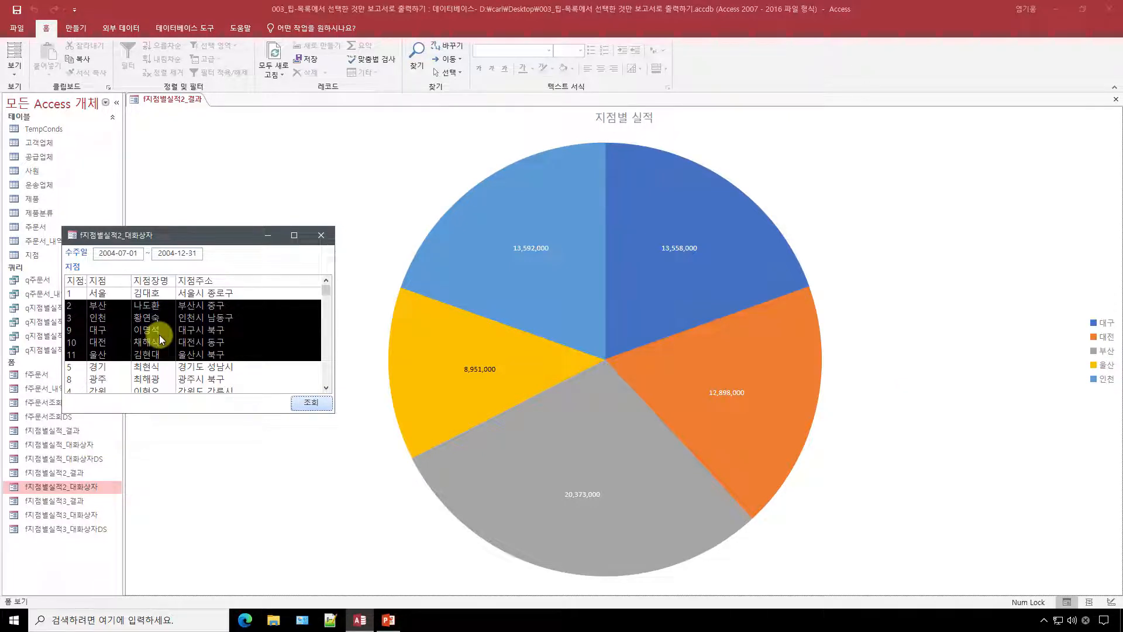
Make the dialog taller, check the branch list to its end, and select the range from 서울 to 대전
{"action": "left_click_drag", "start_coordinate": [201, 413], "coordinate": [186, 545]}
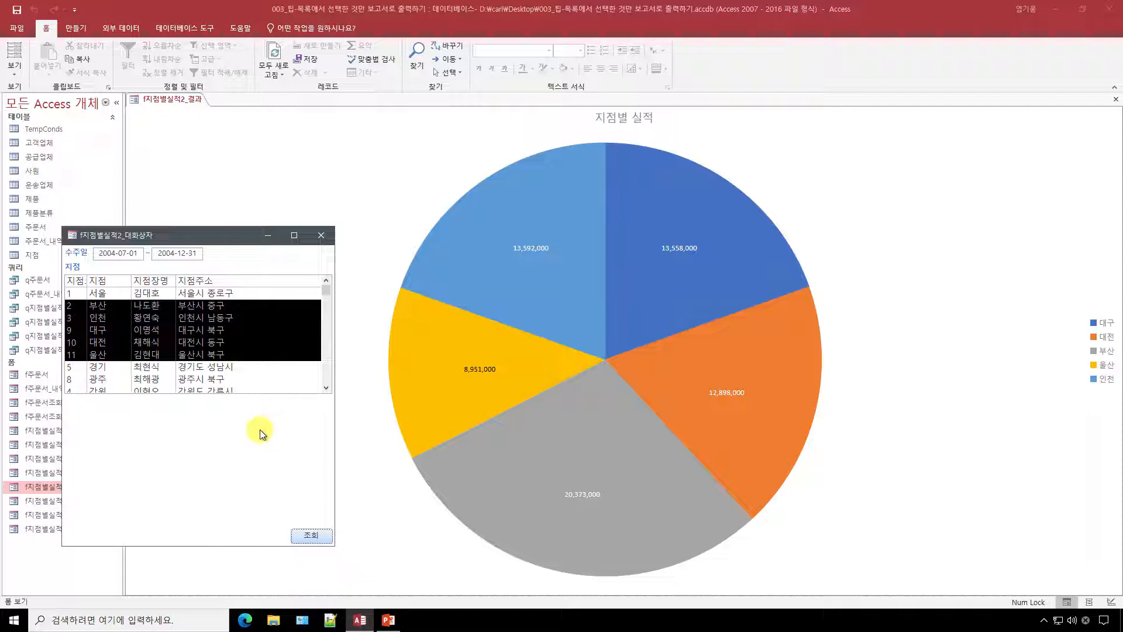
{"action": "left_click", "coordinate": [150, 334]}
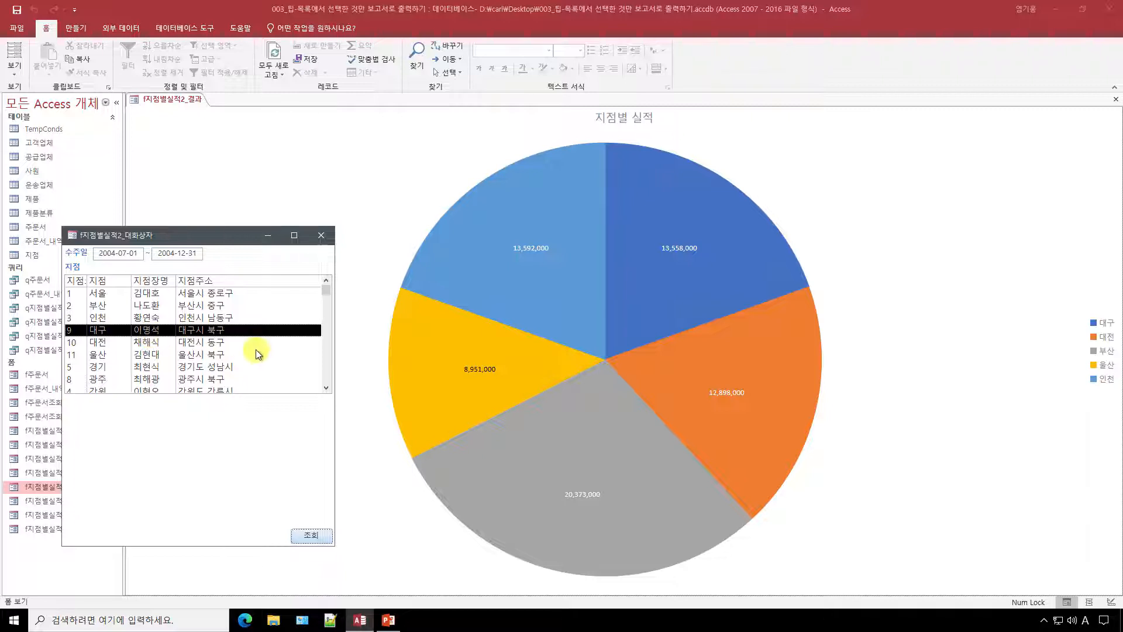
{"action": "left_click", "coordinate": [313, 294]}
{"action": "left_click_drag", "start_coordinate": [325, 291], "coordinate": [258, 394]}
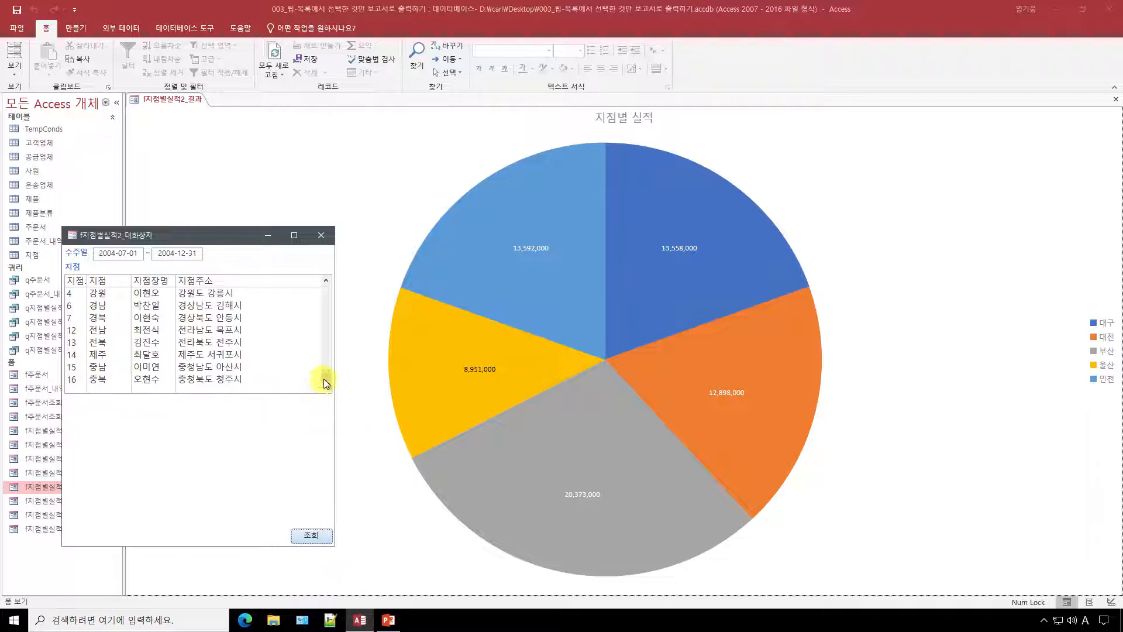
{"action": "left_click_drag", "start_coordinate": [324, 378], "coordinate": [336, 266]}
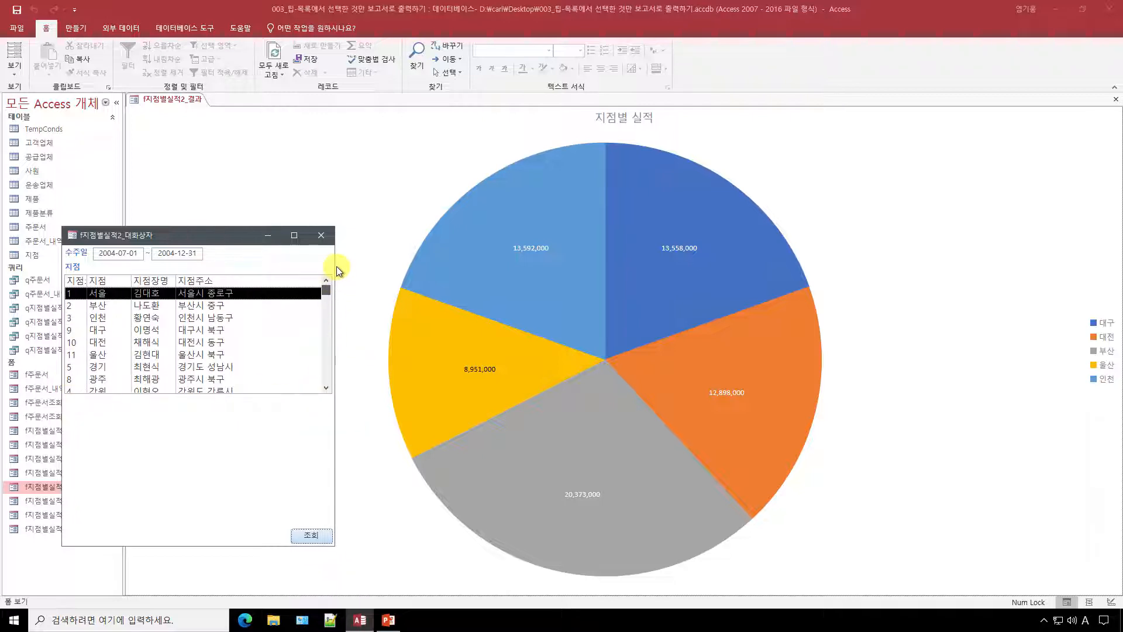
{"action": "left_click", "coordinate": [198, 343], "text": "shift"}
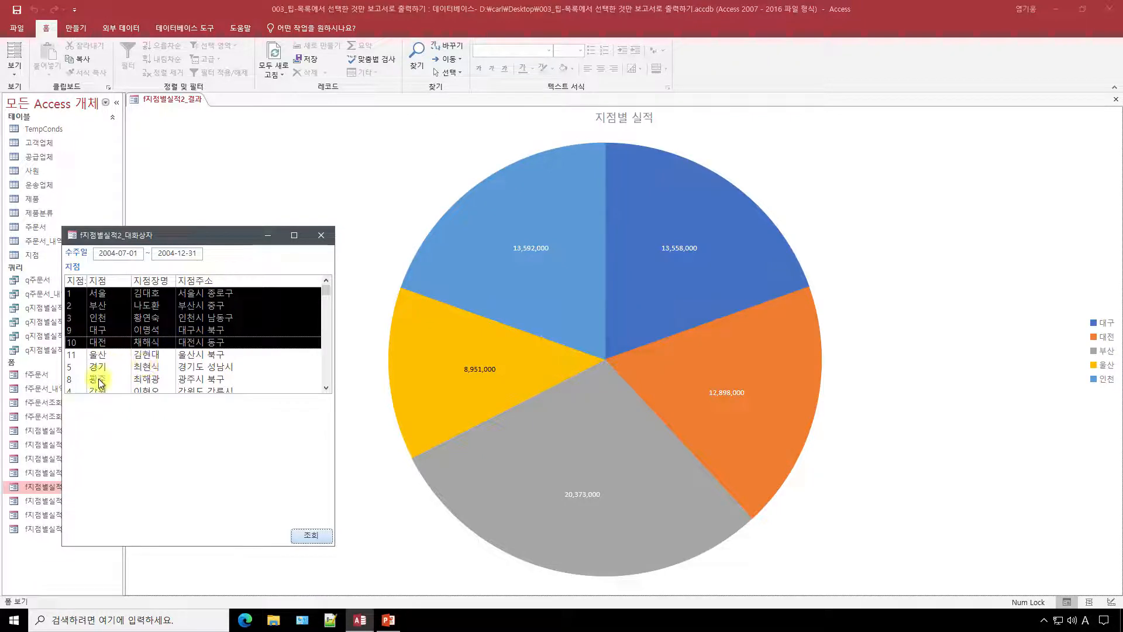
Select the branches from 서울 to 강원 in the list, leaving out 울산 and 광주
{"action": "left_click", "coordinate": [176, 380]}
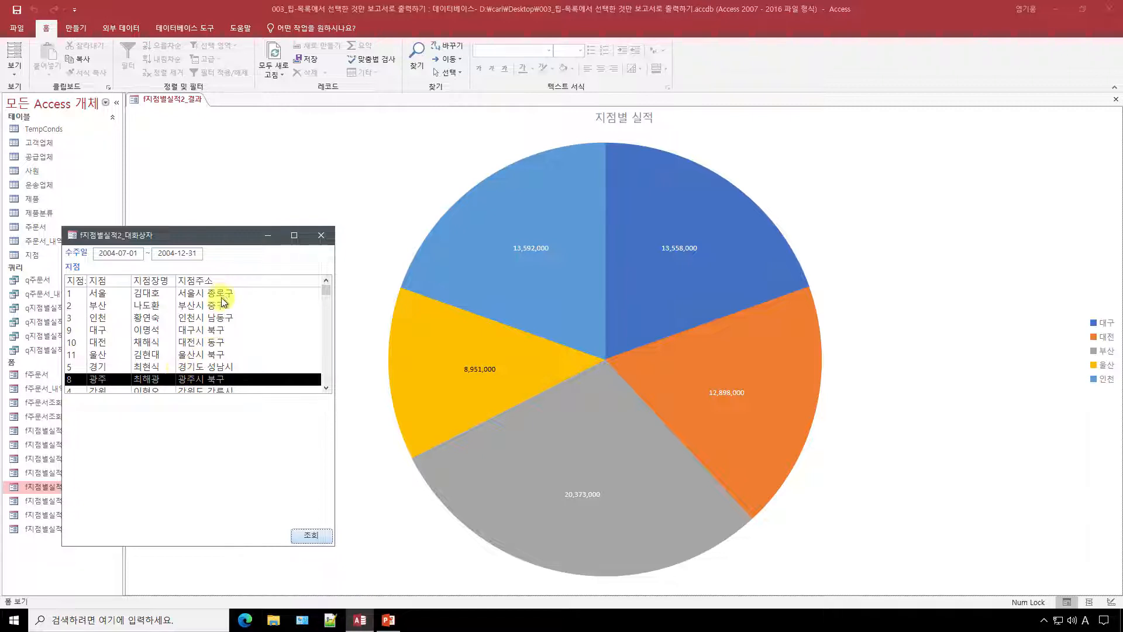
{"action": "left_click", "coordinate": [293, 295]}
{"action": "mouse_move", "coordinate": [325, 288]}
{"action": "left_mouse_down"}
{"action": "mouse_move", "coordinate": [324, 340]}
{"action": "mouse_move", "coordinate": [275, 388]}
{"action": "mouse_move", "coordinate": [328, 353]}
{"action": "mouse_move", "coordinate": [336, 285]}
{"action": "left_mouse_up"}
{"action": "left_click", "coordinate": [224, 381], "text": "shift"}
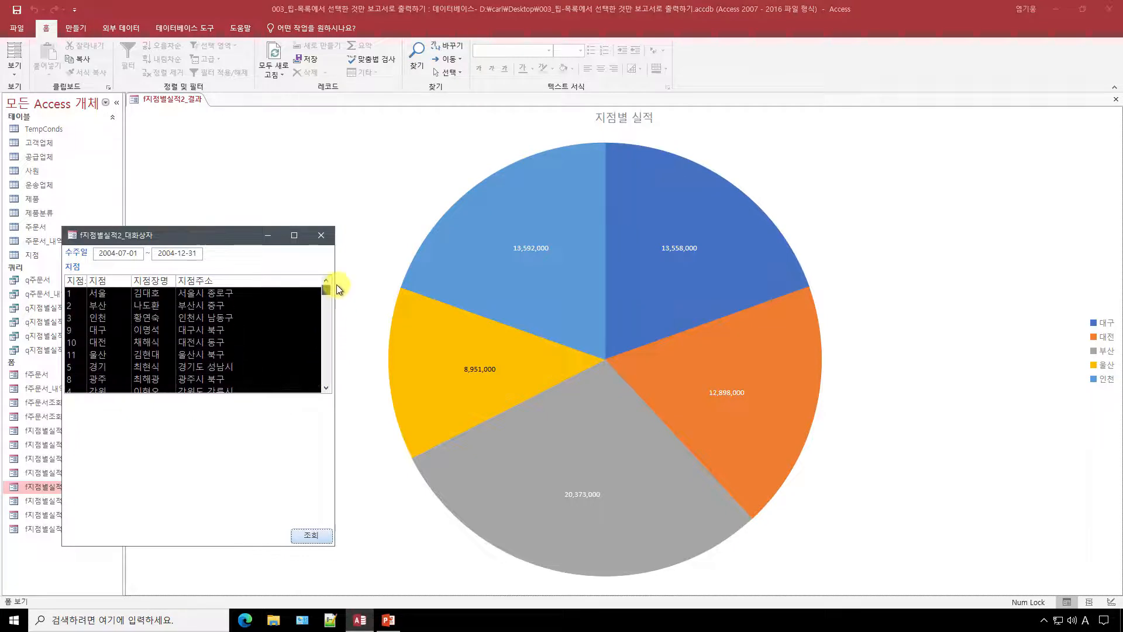
{"action": "left_click", "coordinate": [145, 356], "text": "ctrl"}
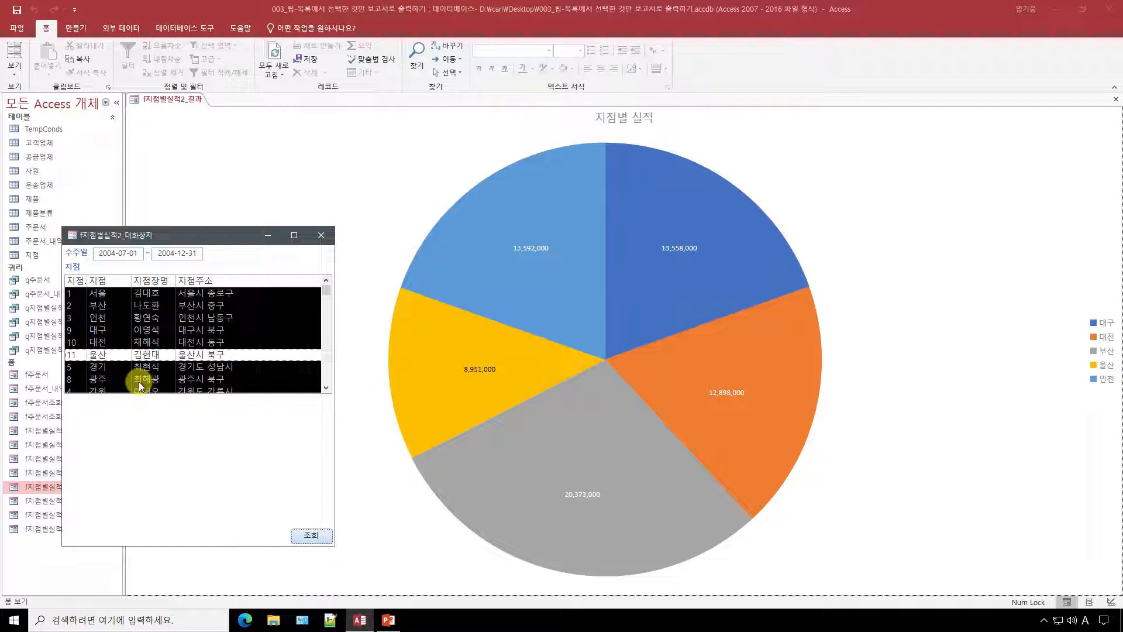
{"action": "left_click", "coordinate": [139, 381], "text": "ctrl"}
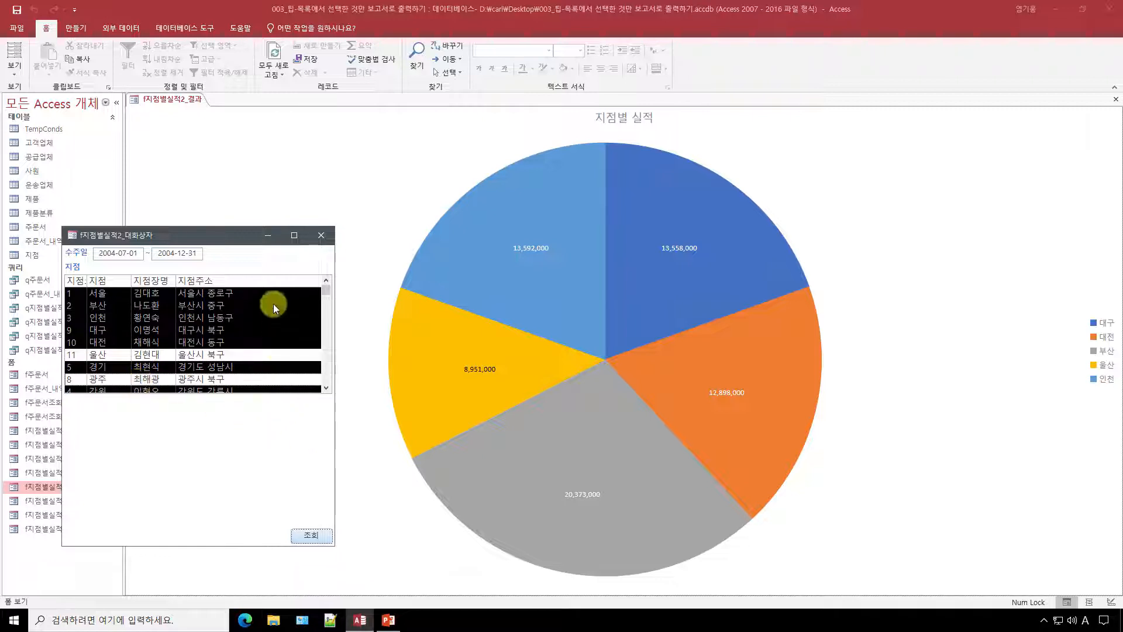
Replace the multiple selection with 전북 alone, and move the dialog off the list of database objects
{"action": "left_click", "coordinate": [326, 388]}
{"action": "left_click", "coordinate": [327, 388]}
{"action": "left_click", "coordinate": [326, 387]}
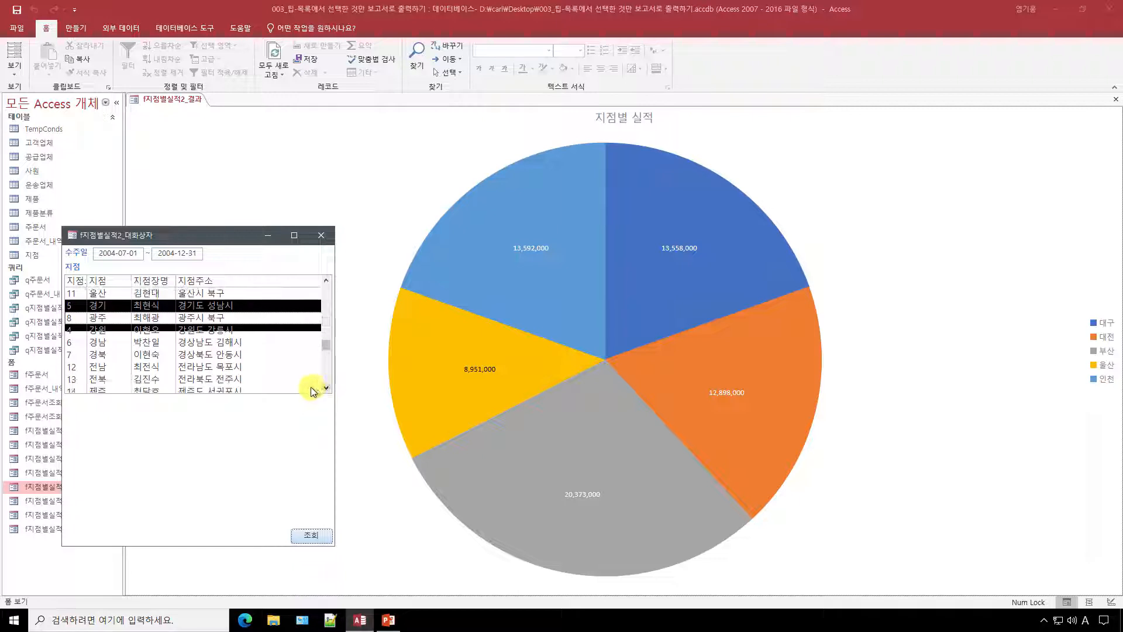
{"action": "left_click", "coordinate": [303, 384]}
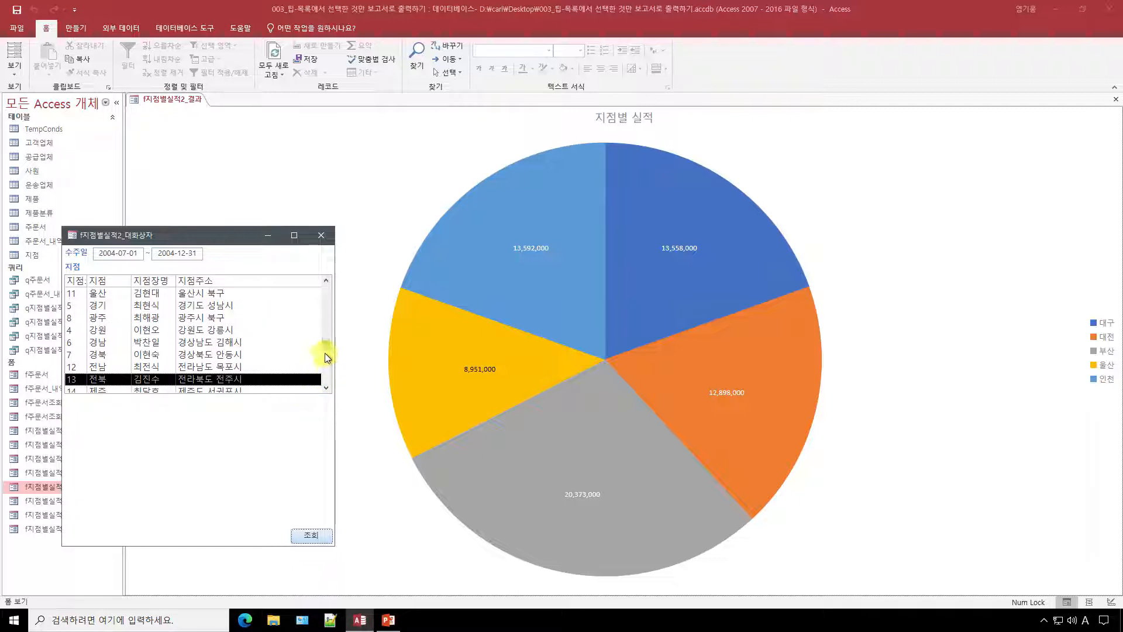
{"action": "left_click_drag", "start_coordinate": [325, 342], "coordinate": [291, 377]}
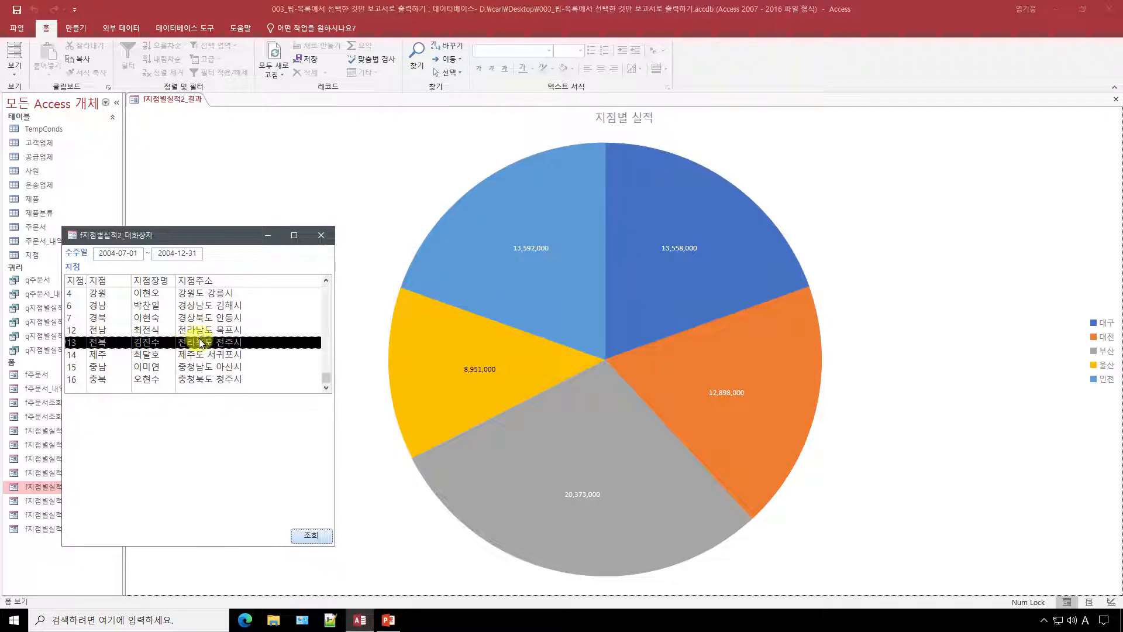
{"action": "left_click_drag", "start_coordinate": [206, 236], "coordinate": [348, 219]}
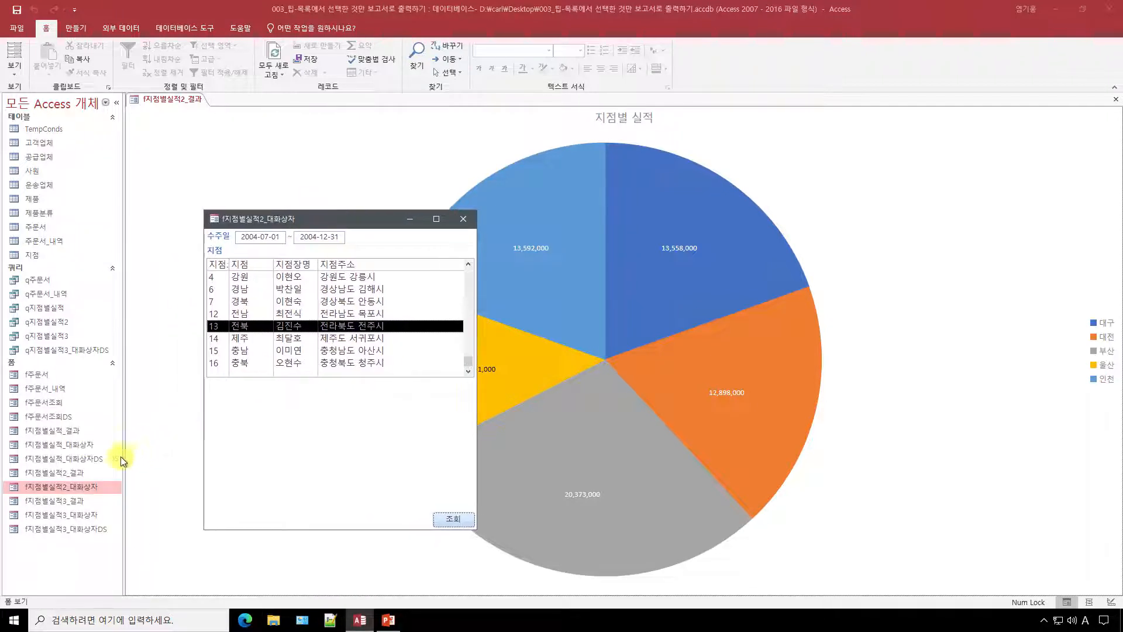
Open f지점별실적_대화상자 for comparison, mark 인천, 대구 and 대전 in its 선택 column, and close it
{"action": "double_click", "coordinate": [66, 445]}
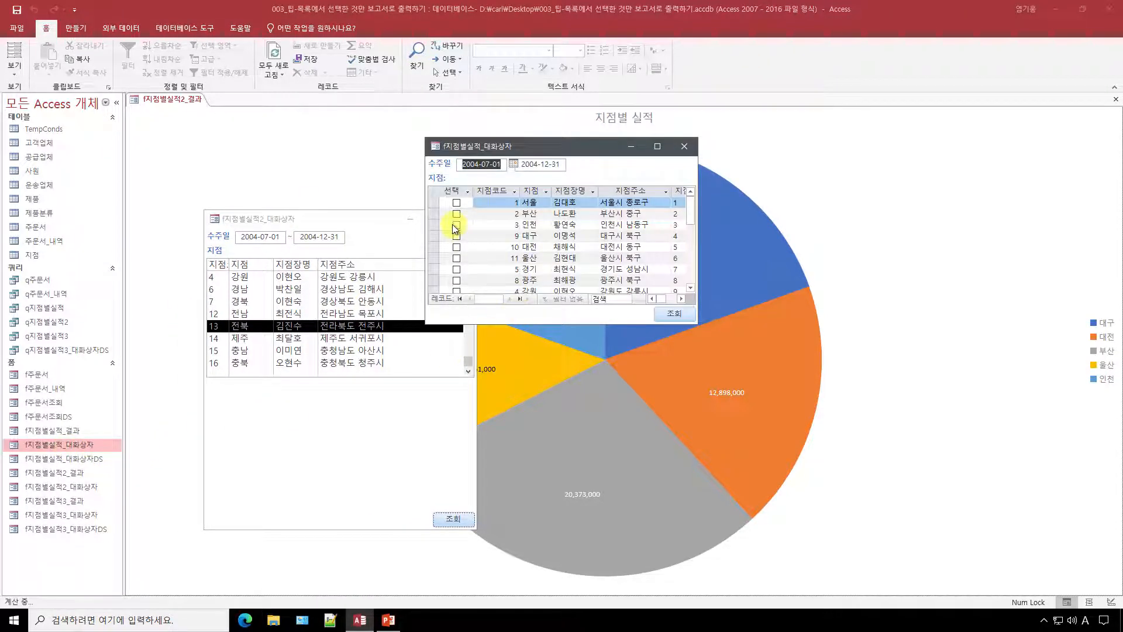
{"action": "left_click", "coordinate": [456, 225]}
{"action": "left_click", "coordinate": [456, 236]}
{"action": "left_click", "coordinate": [456, 247]}
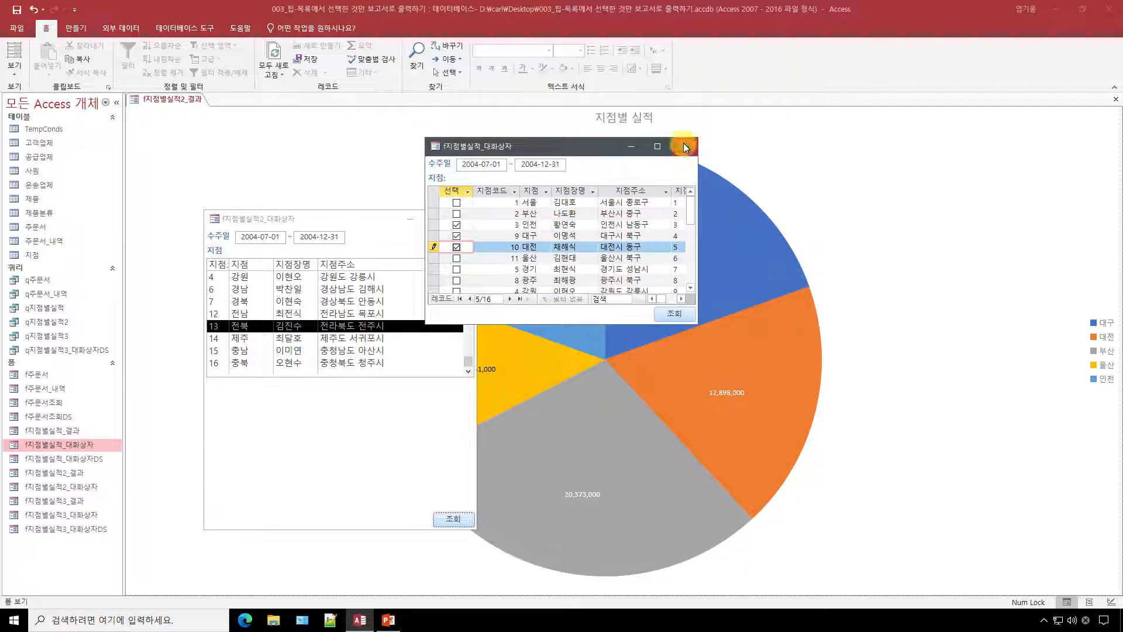
{"action": "left_click", "coordinate": [686, 147]}
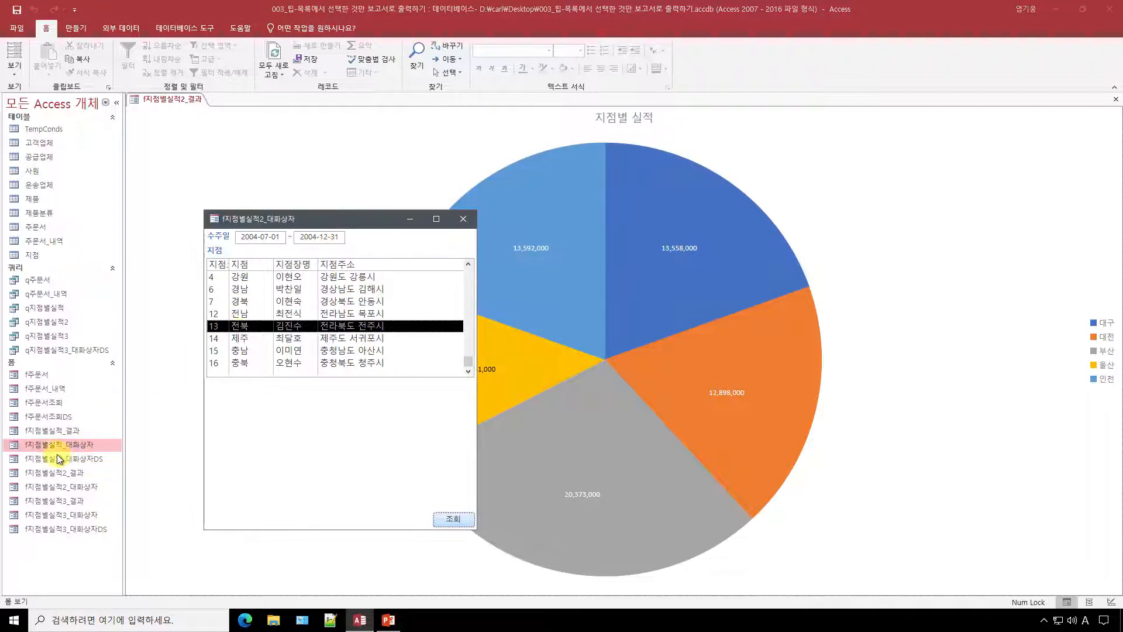
Select the range of branches from 경남 to 충남 in the f지점별실적2_대화상자 list
{"action": "left_click_drag", "start_coordinate": [293, 289], "coordinate": [293, 349]}
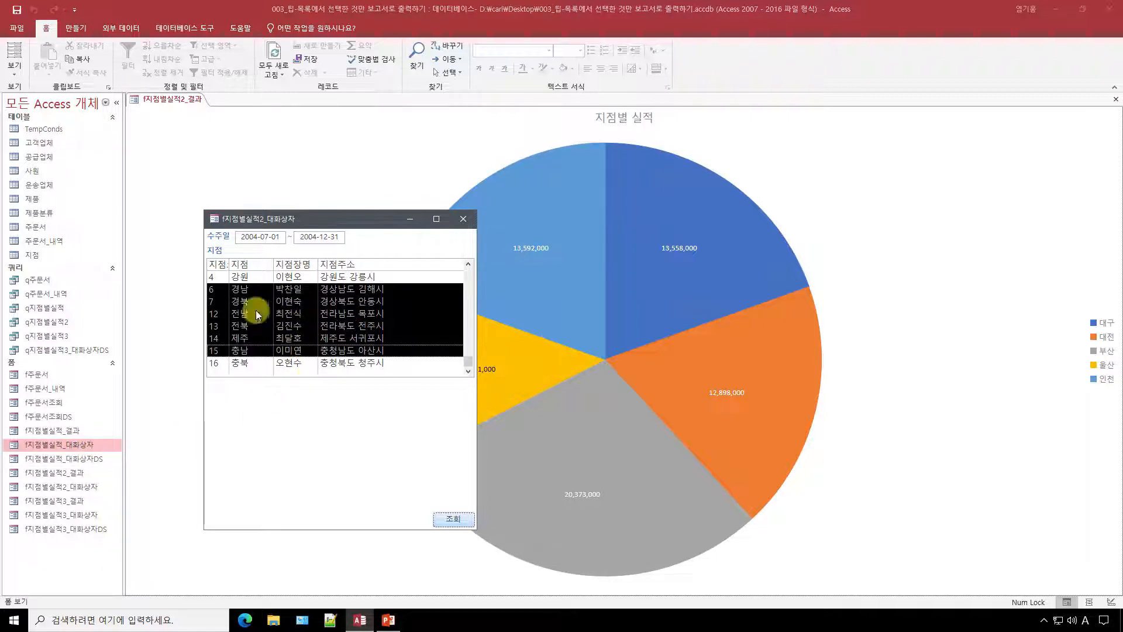
Chart the results for the selected branches, and close f지점별실적2_대화상자
{"action": "left_click", "coordinate": [447, 520]}
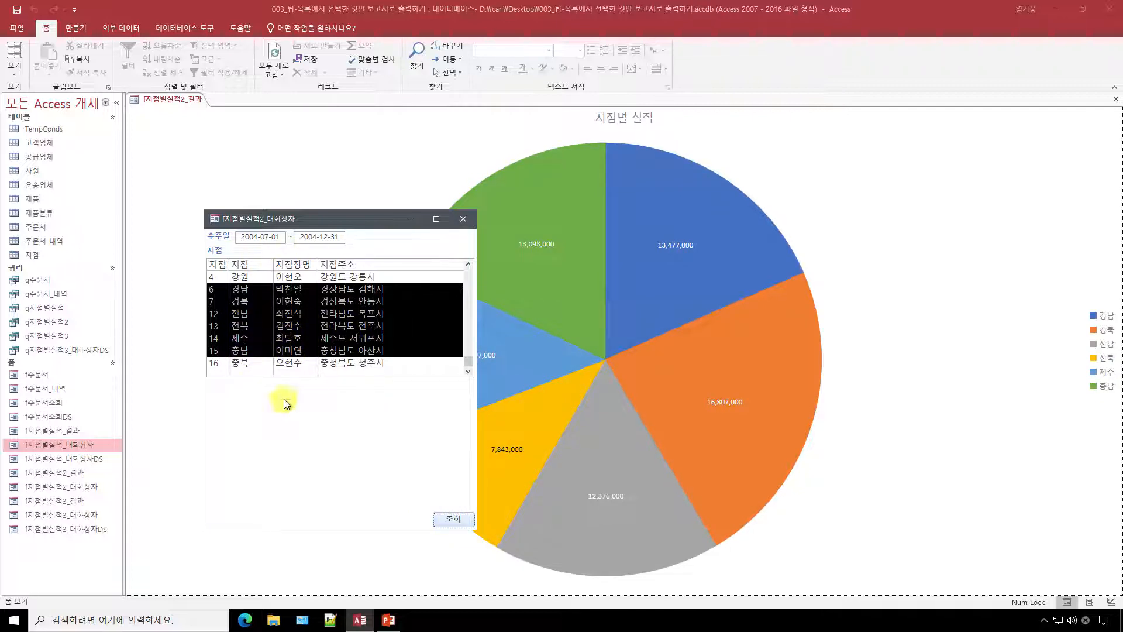
{"action": "left_click", "coordinate": [463, 221]}
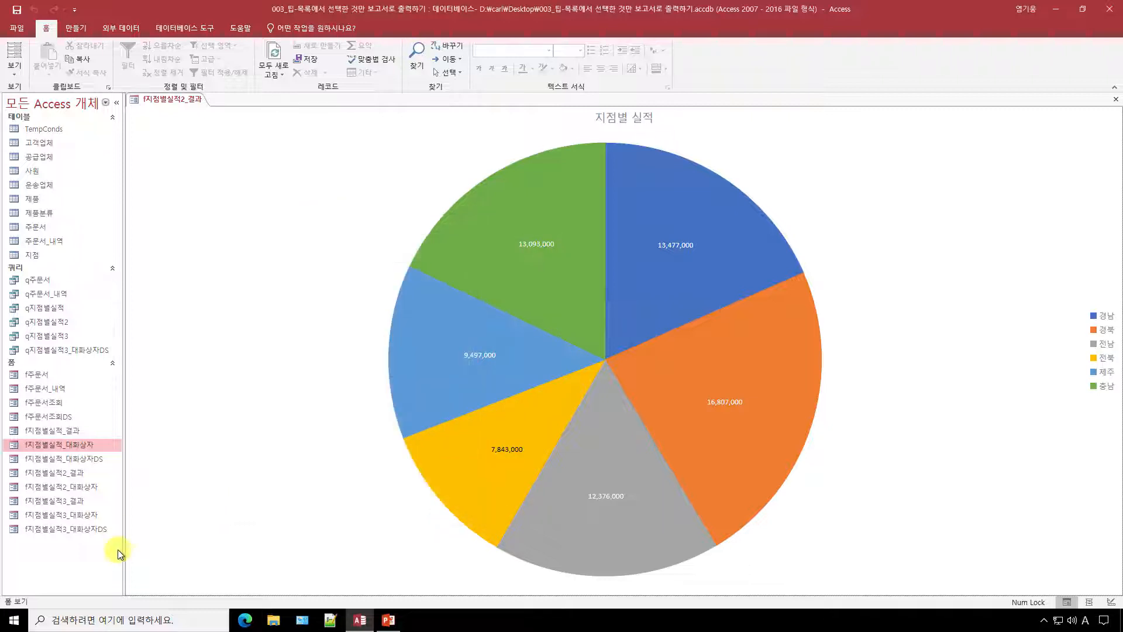
Open f지점별실적3_대화상자 and mark 인천, 대구 and 대전 in its 선택 column
{"action": "left_click", "coordinate": [40, 514]}
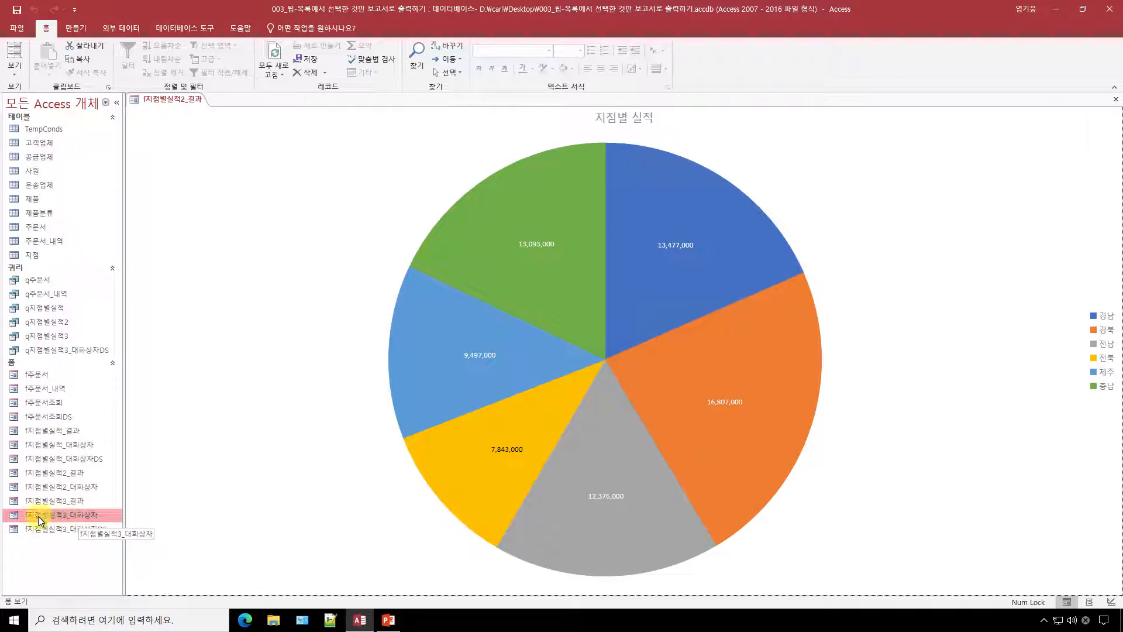
{"action": "double_click", "coordinate": [66, 514]}
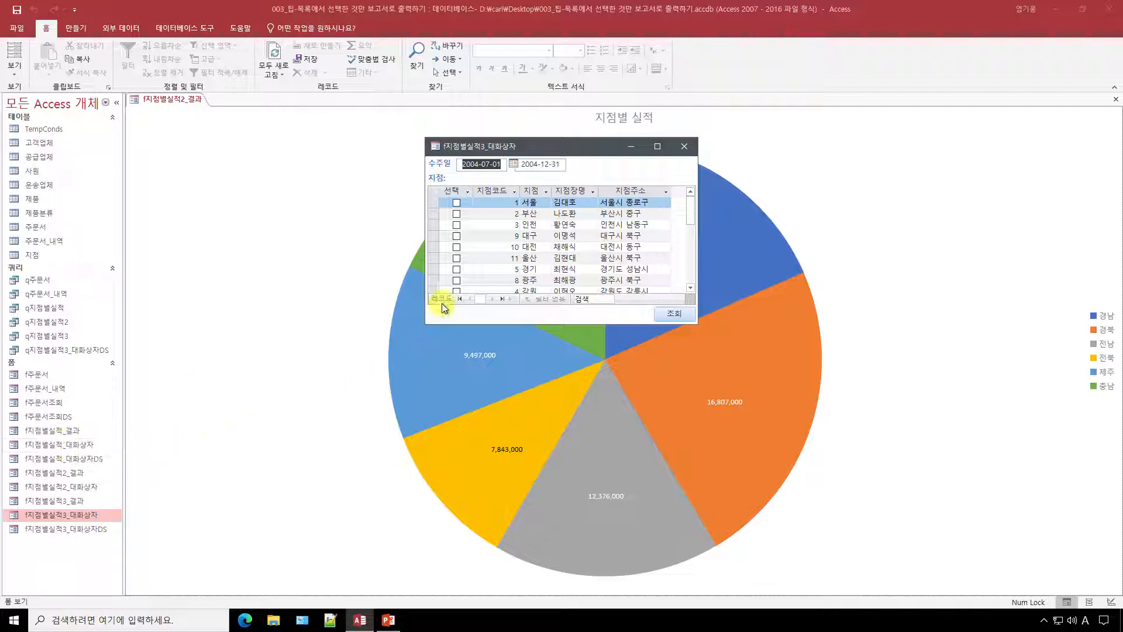
{"action": "left_click", "coordinate": [457, 225]}
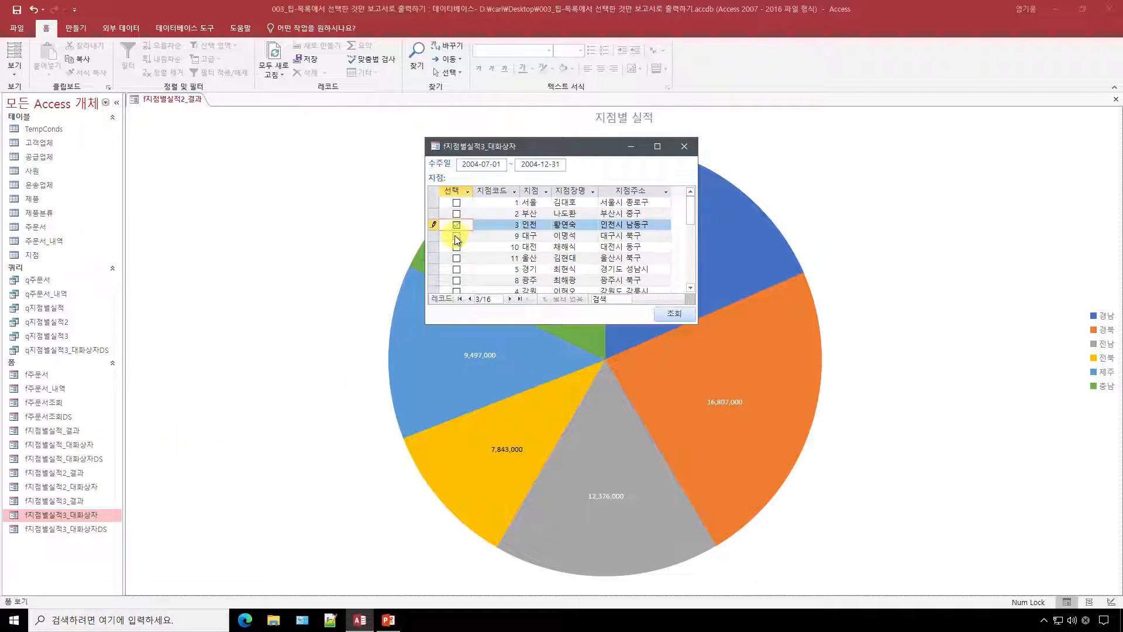
{"action": "left_click", "coordinate": [457, 237]}
{"action": "left_click", "coordinate": [457, 246]}
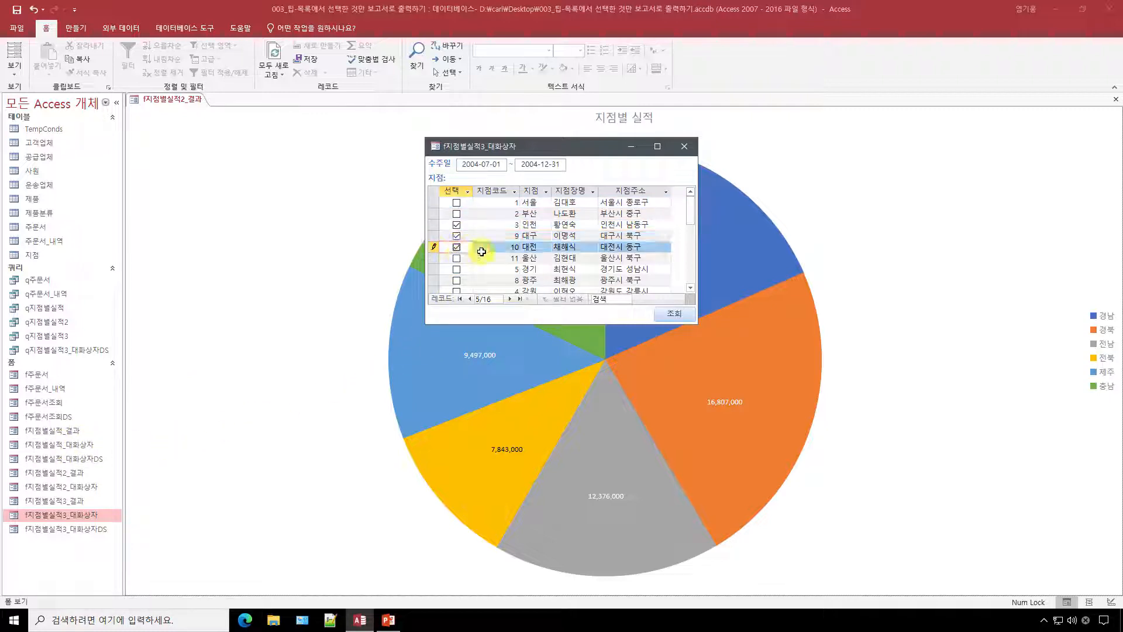
{"action": "left_click", "coordinate": [514, 247]}
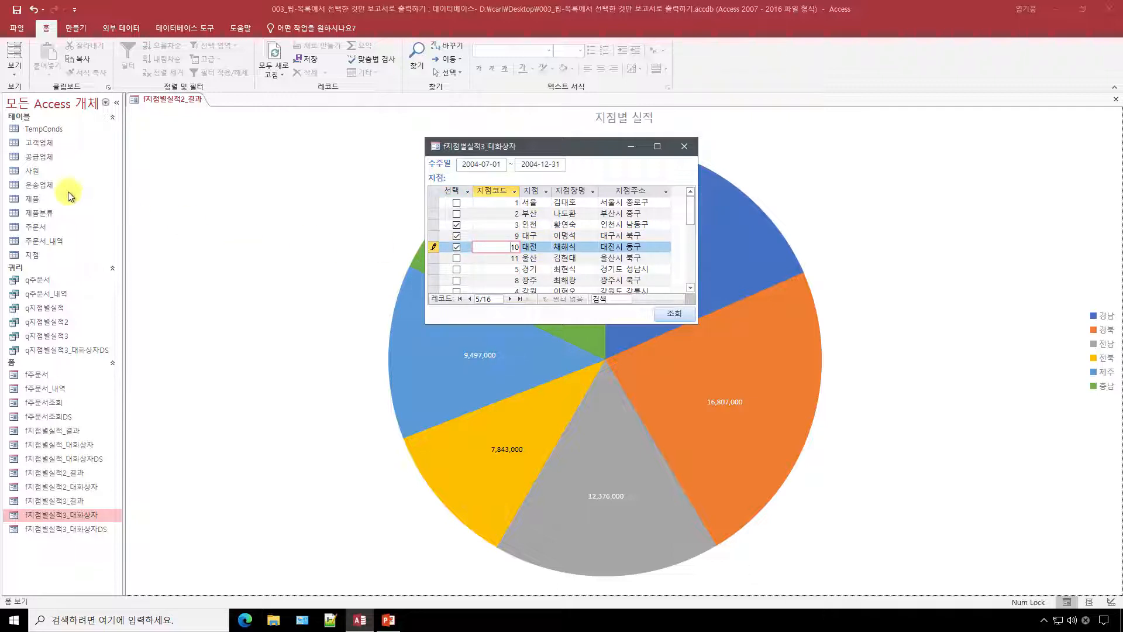
Open the 지점 table and place the dialog below its branch records to compare the 선택 values
{"action": "double_click", "coordinate": [37, 251]}
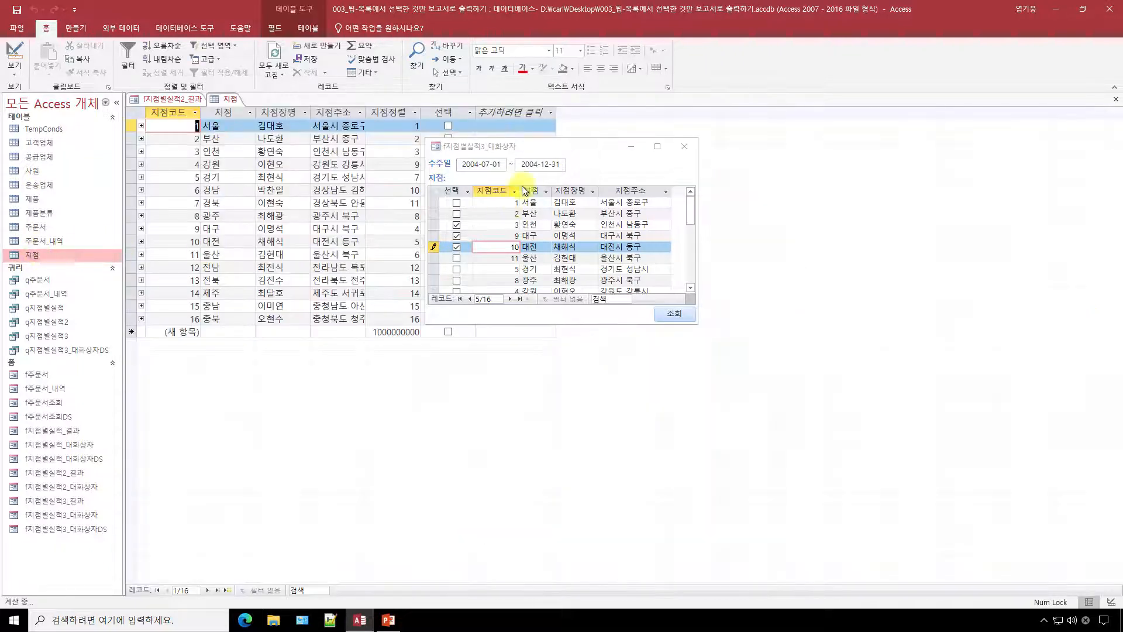
{"action": "left_click_drag", "start_coordinate": [538, 150], "coordinate": [319, 373]}
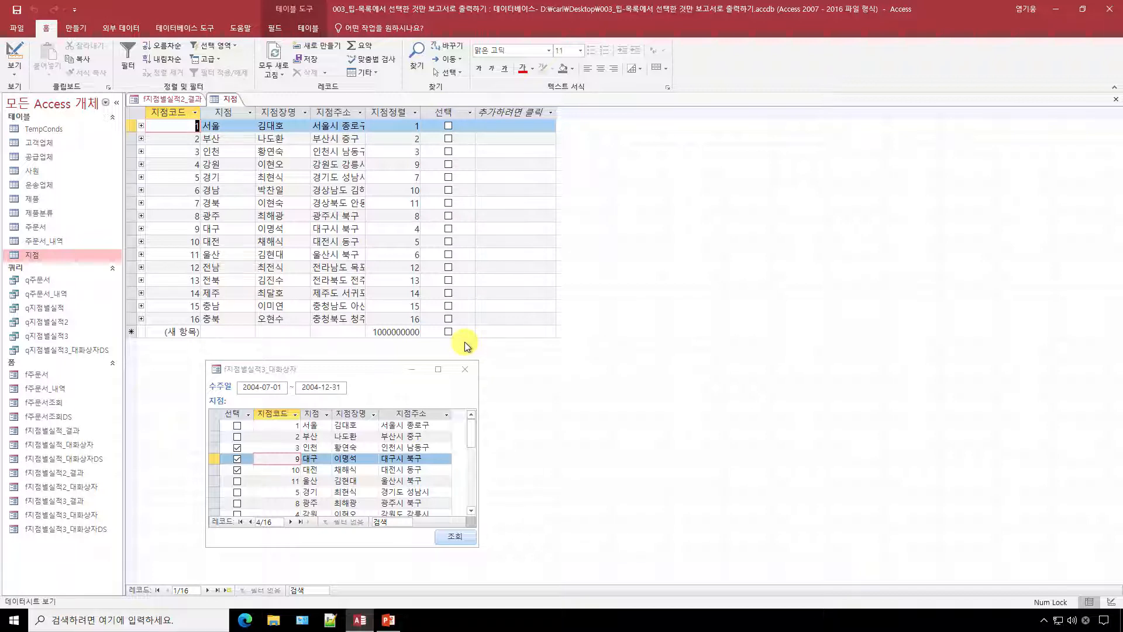
{"action": "left_click_drag", "start_coordinate": [363, 370], "coordinate": [448, 346]}
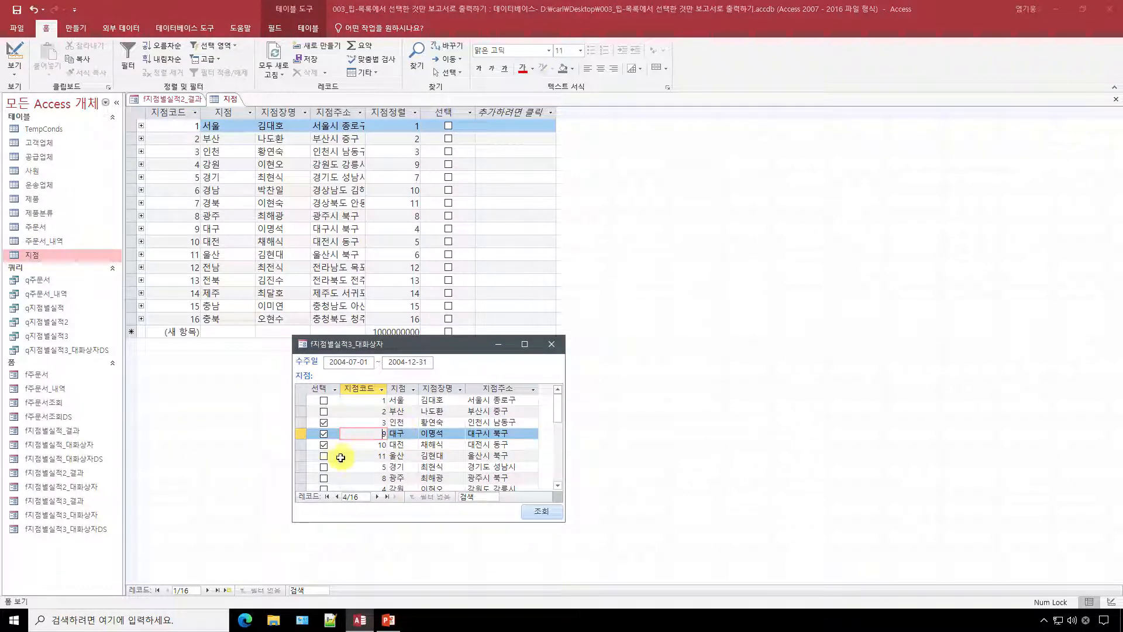
Mark 경기 as well in the 선택 column of f지점별실적3_대화상자
{"action": "left_click", "coordinate": [324, 467]}
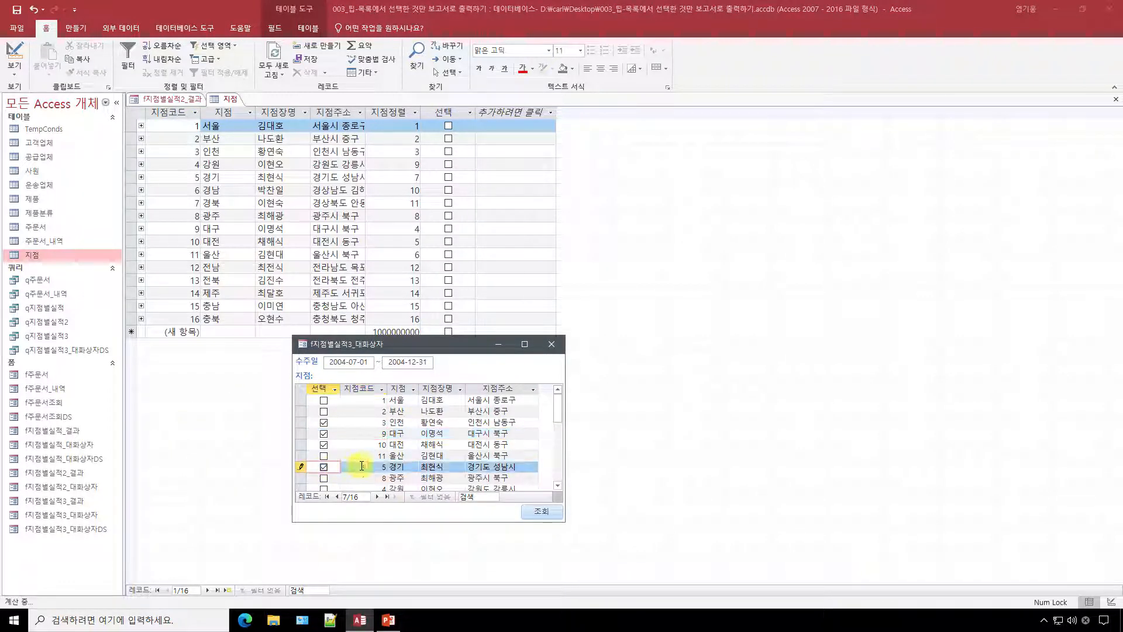
{"action": "left_click", "coordinate": [408, 466]}
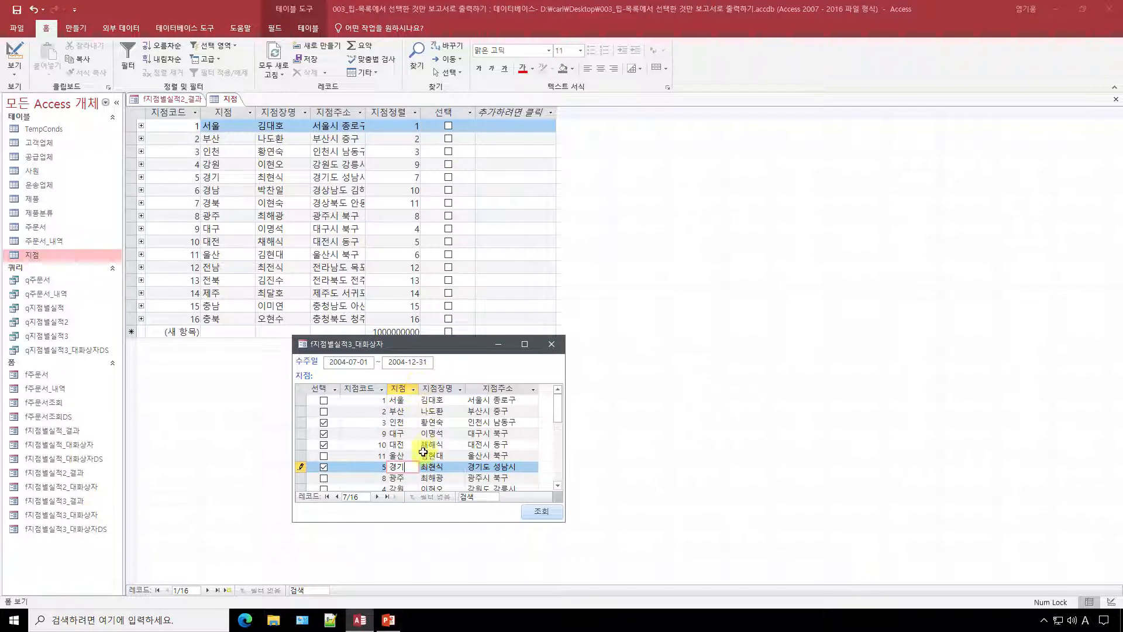
{"action": "left_click", "coordinate": [323, 466]}
Open the TempConds table and reposition the dialog below its records to compare the TempYN marks with the selected branches
{"action": "left_click", "coordinate": [45, 129]}
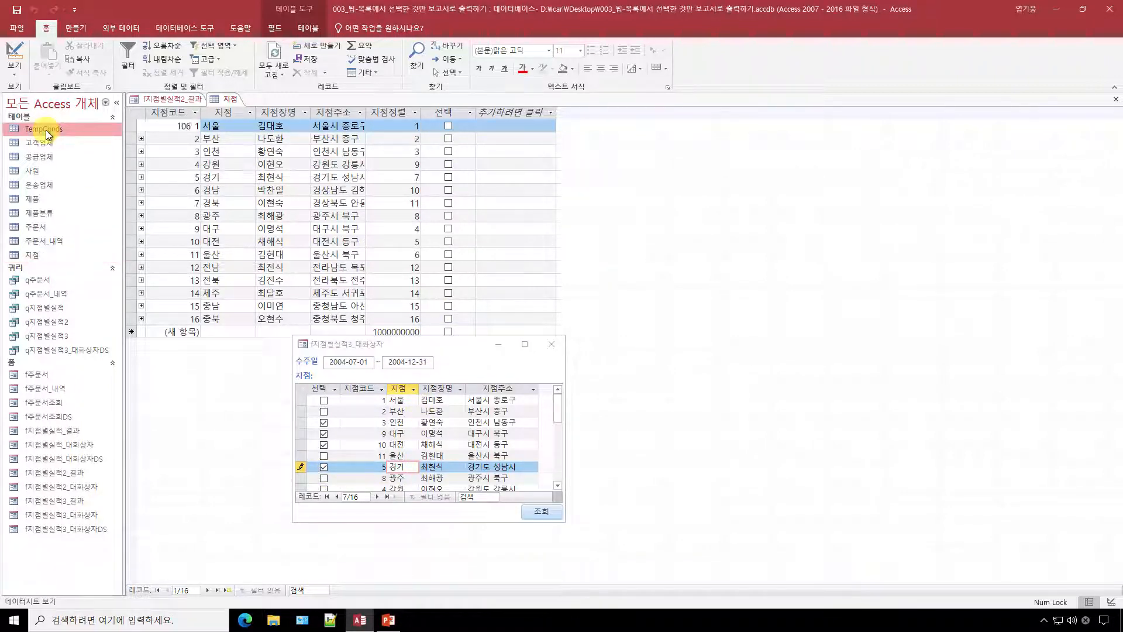
{"action": "double_click", "coordinate": [47, 132]}
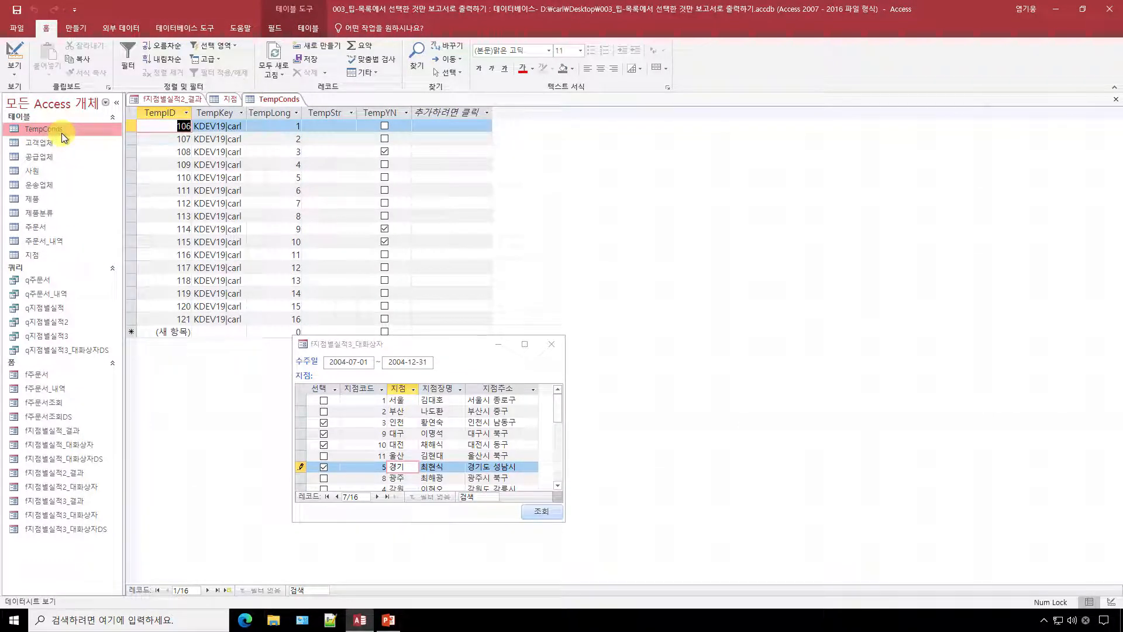
{"action": "left_click_drag", "start_coordinate": [367, 343], "coordinate": [338, 375]}
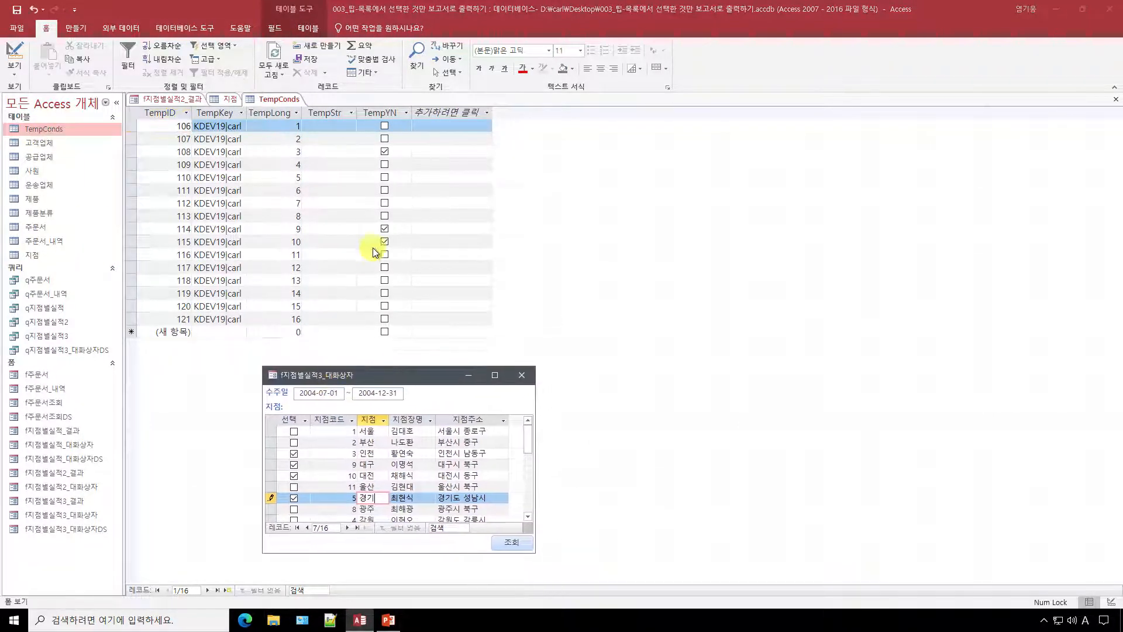
{"action": "left_click", "coordinate": [379, 486]}
{"action": "left_click", "coordinate": [380, 497]}
{"action": "left_click_drag", "start_coordinate": [398, 382], "coordinate": [355, 181]}
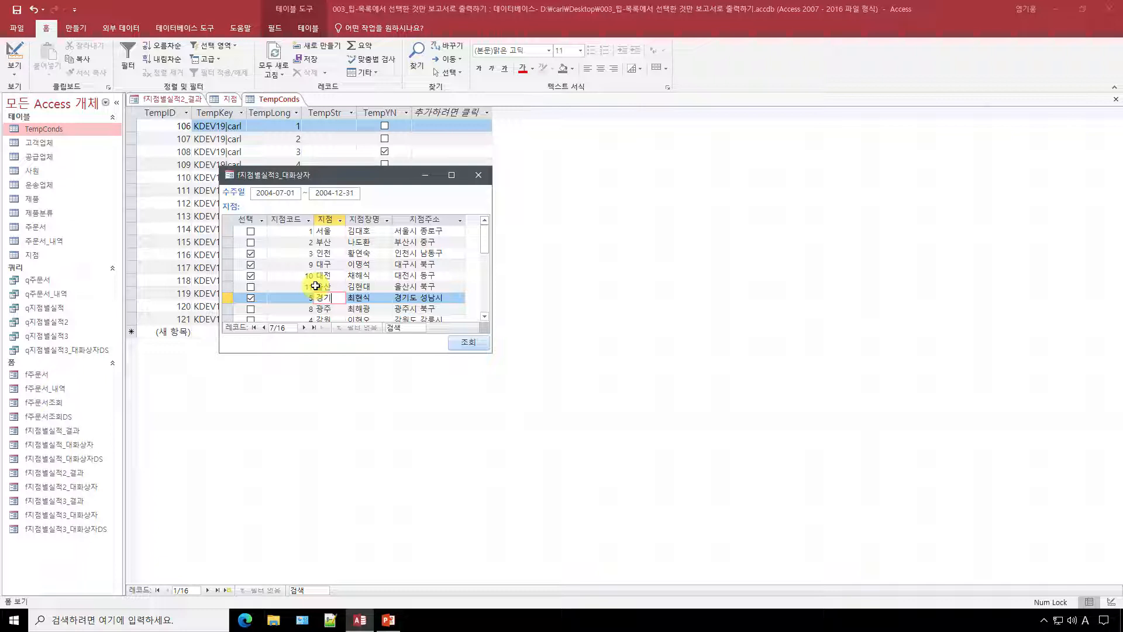
{"action": "left_click_drag", "start_coordinate": [377, 178], "coordinate": [359, 336]}
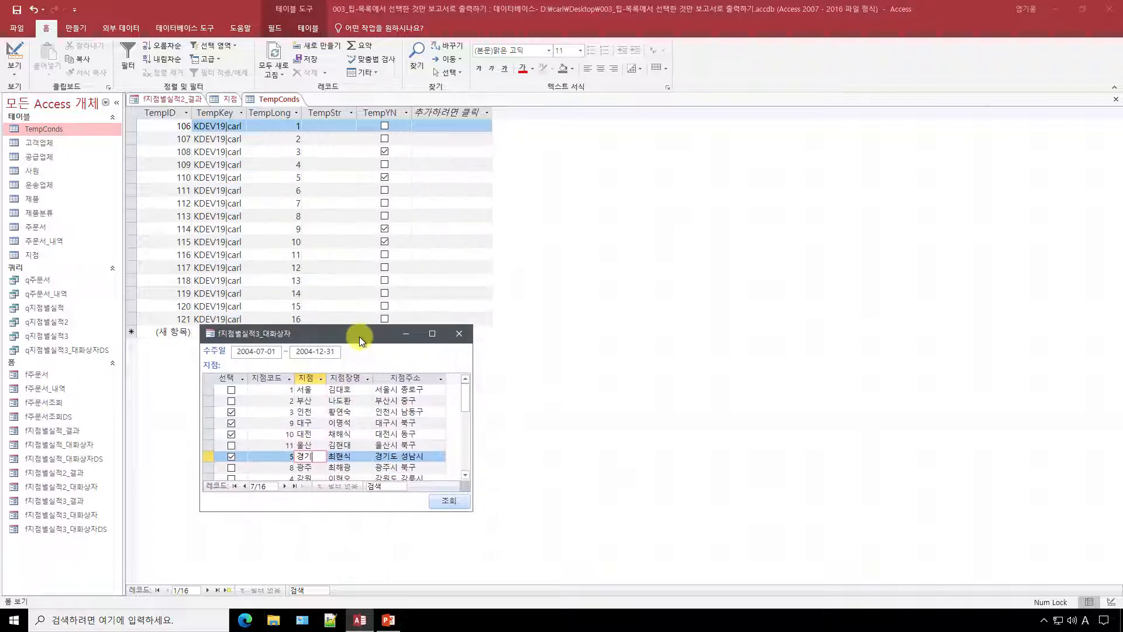
Close f지점별실적3_대화상자, and open all three branch-selection dialogs side by side for comparison
{"action": "left_click", "coordinate": [458, 332]}
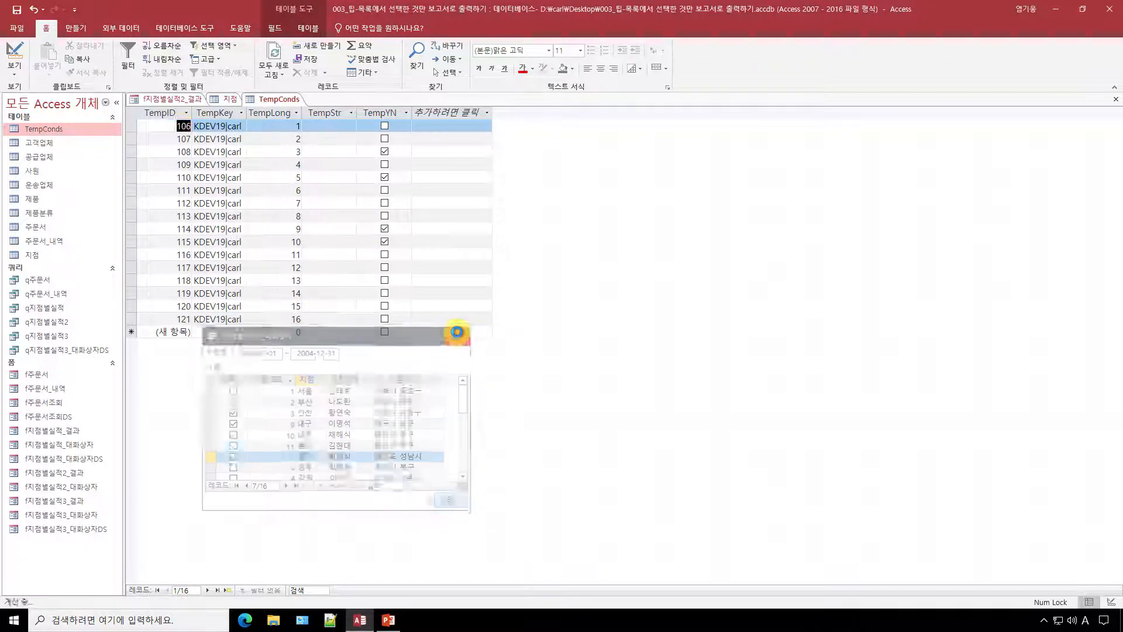
{"action": "left_click", "coordinate": [58, 487]}
{"action": "double_click", "coordinate": [55, 485]}
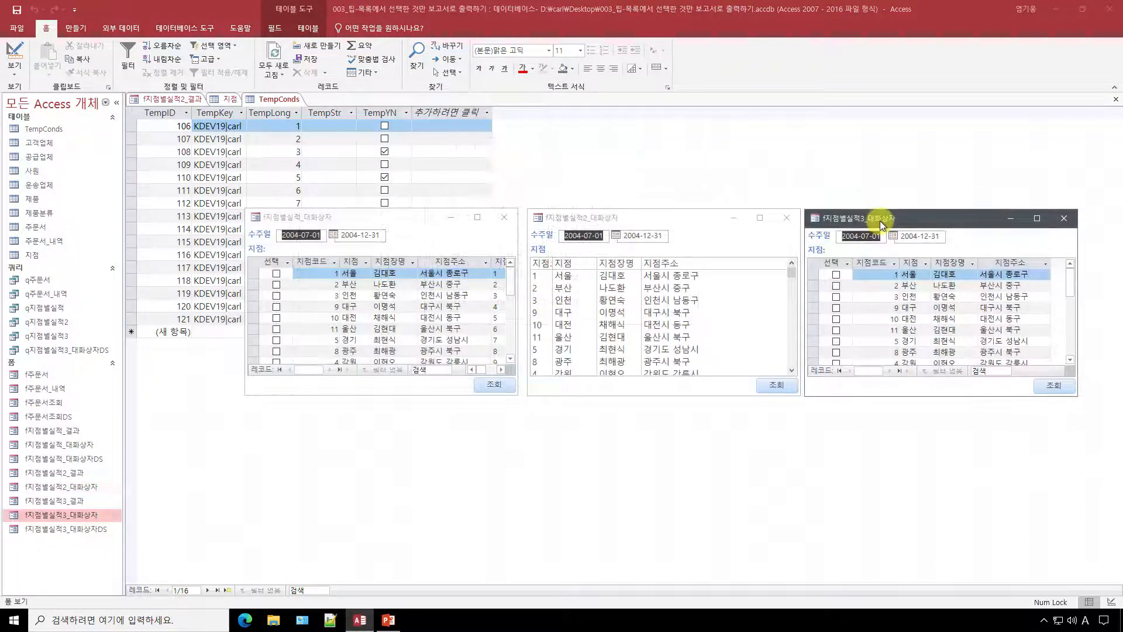
{"action": "left_click_drag", "start_coordinate": [880, 220], "coordinate": [888, 218]}
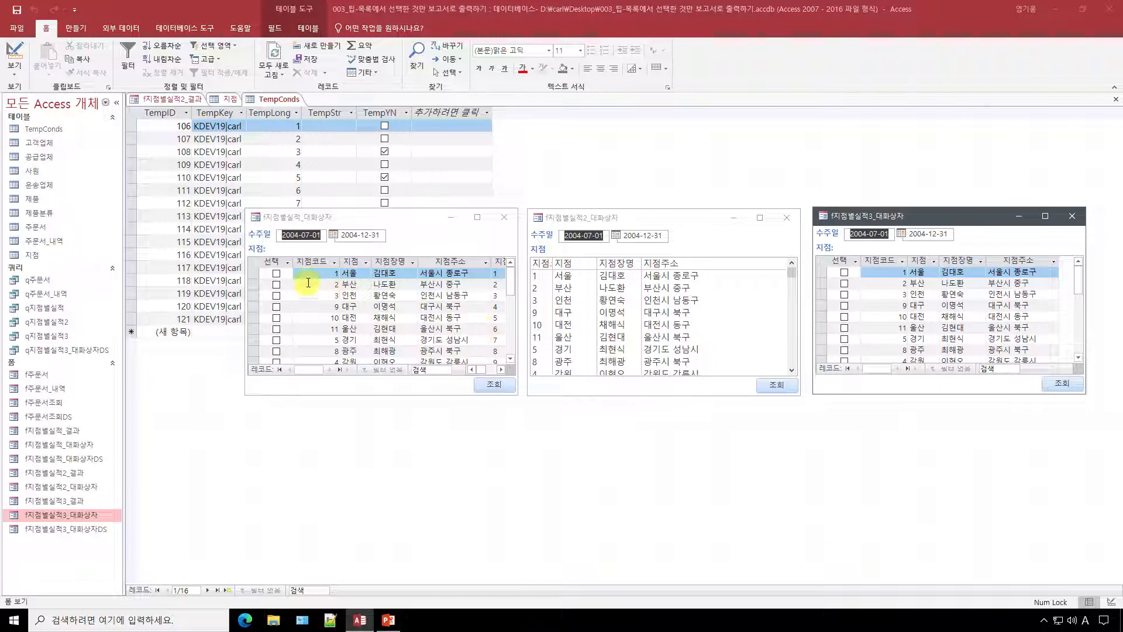